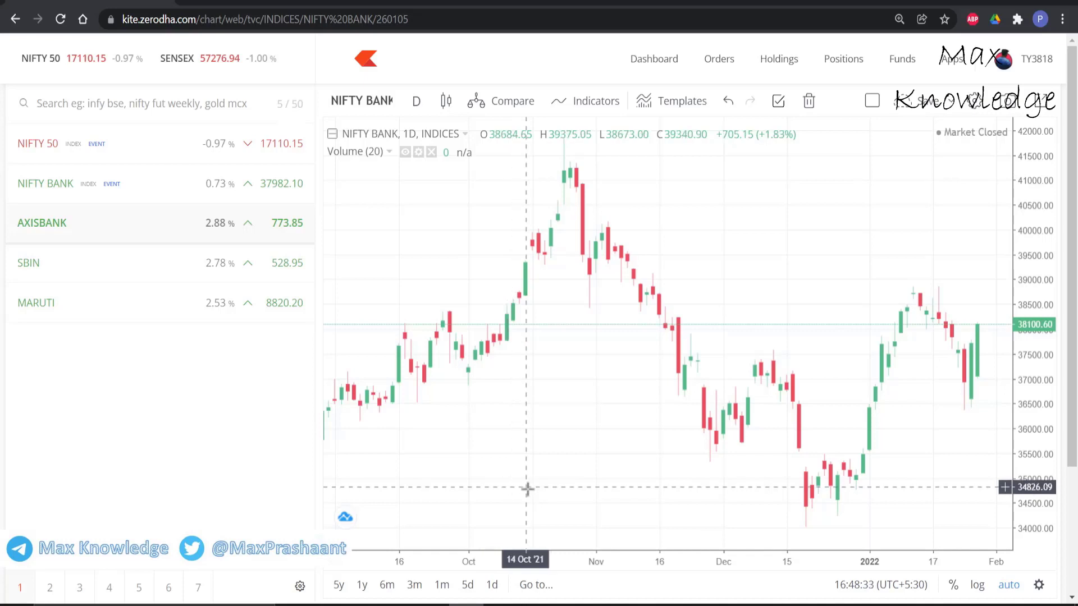
Search the instrument box for 'nift', 'maruu' and 'mar', clearing each search
click(124, 96)
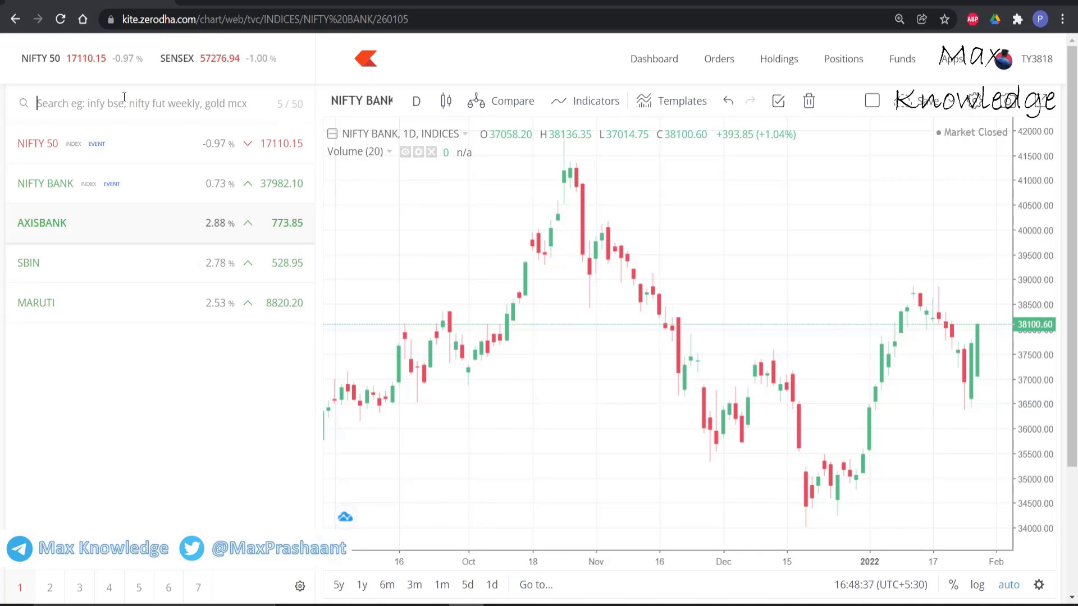
text(ni)
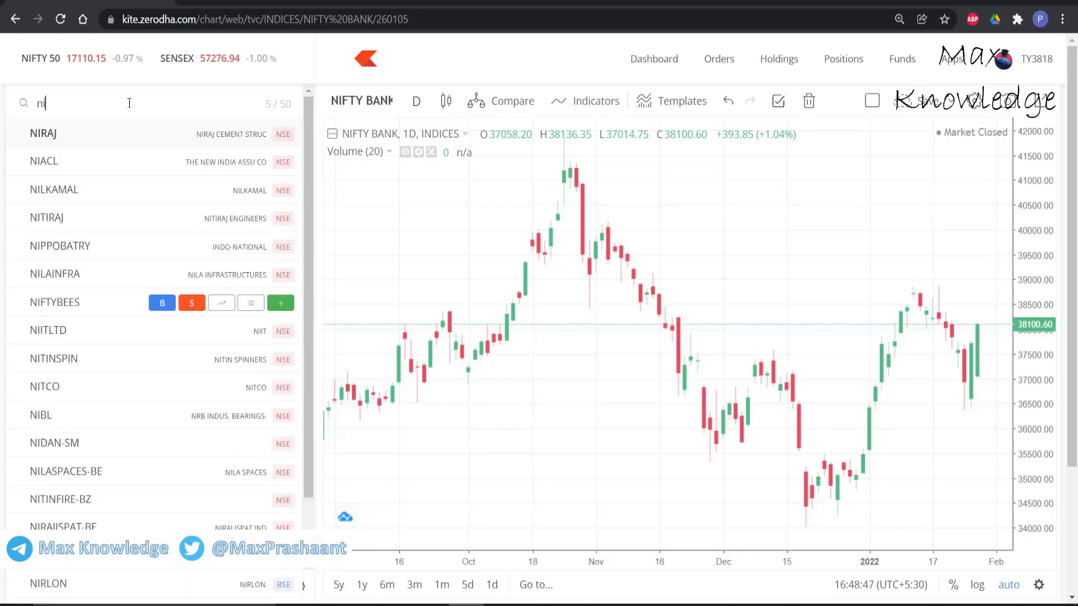
text(ft)
key(Escape)
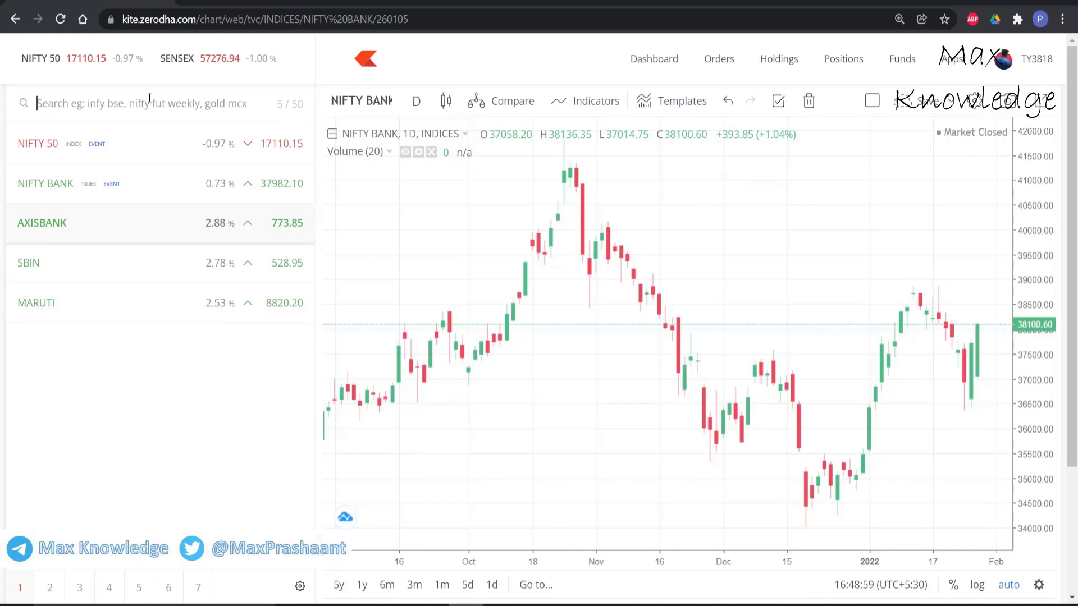
text(maruu)
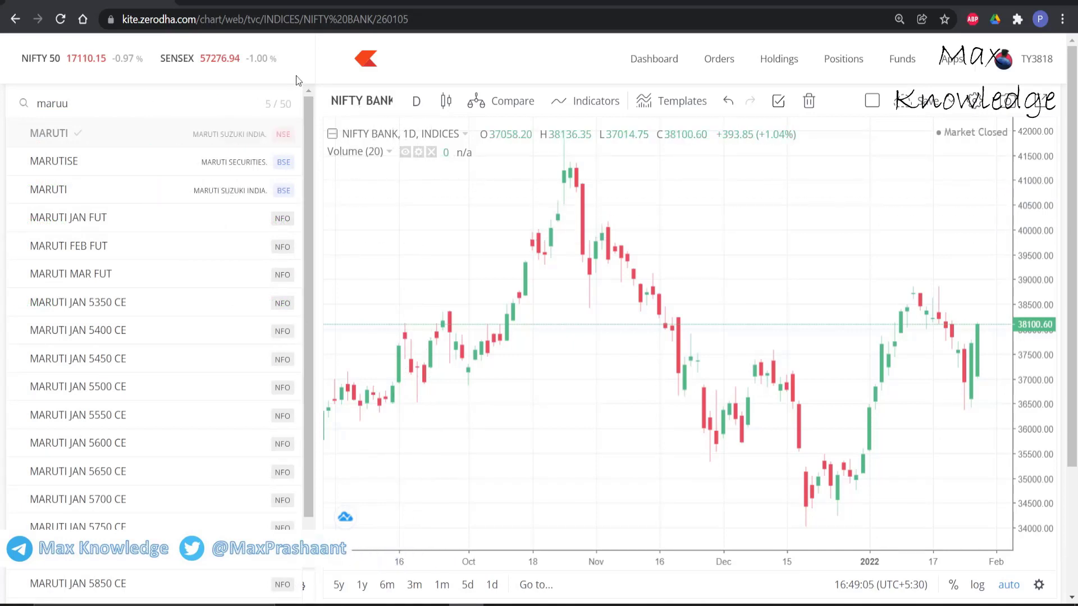
click(236, 77)
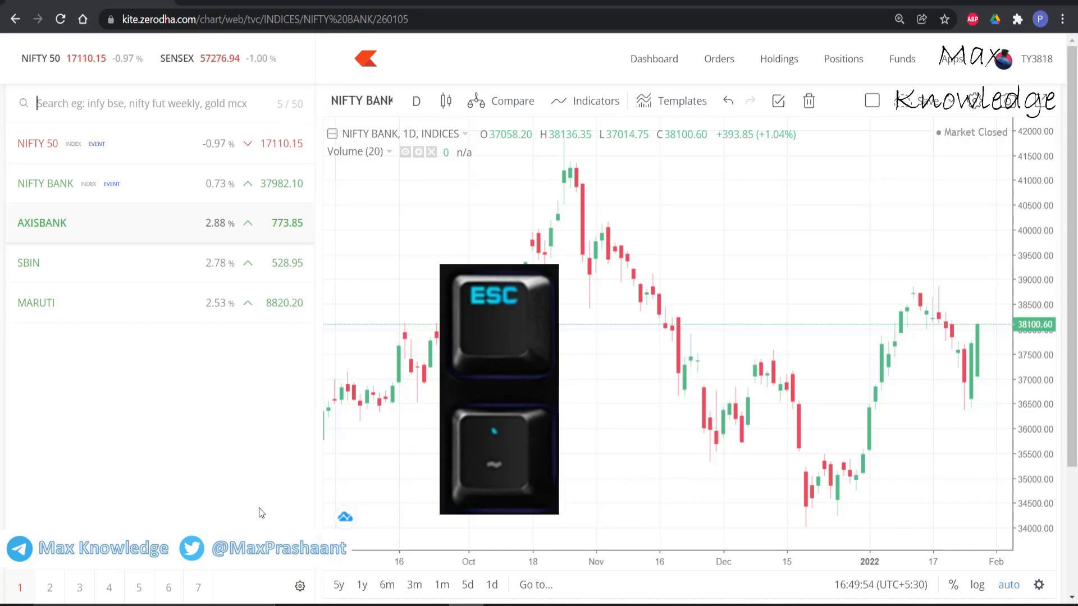
text(mar)
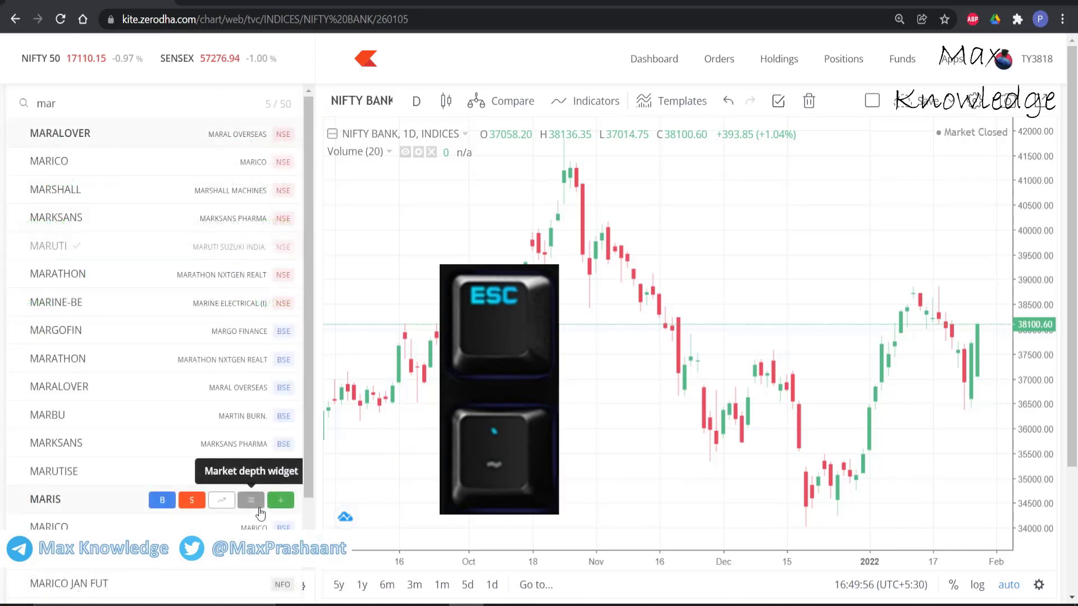
key(Escape)
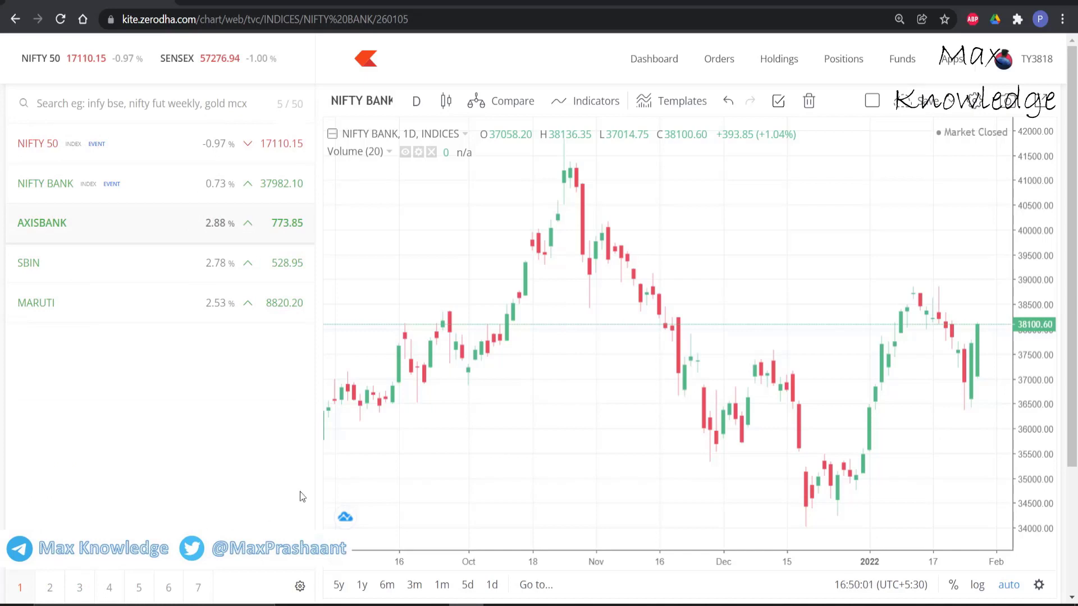
Search for 'kn' and then 'axis', clearing each back to the watchlist
click(188, 500)
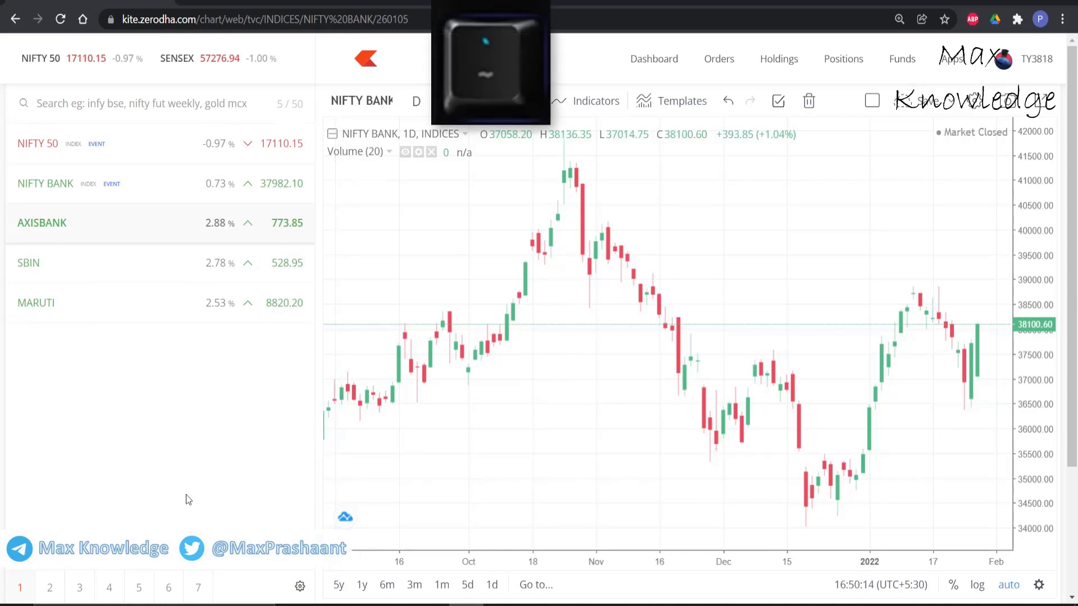
text(k)
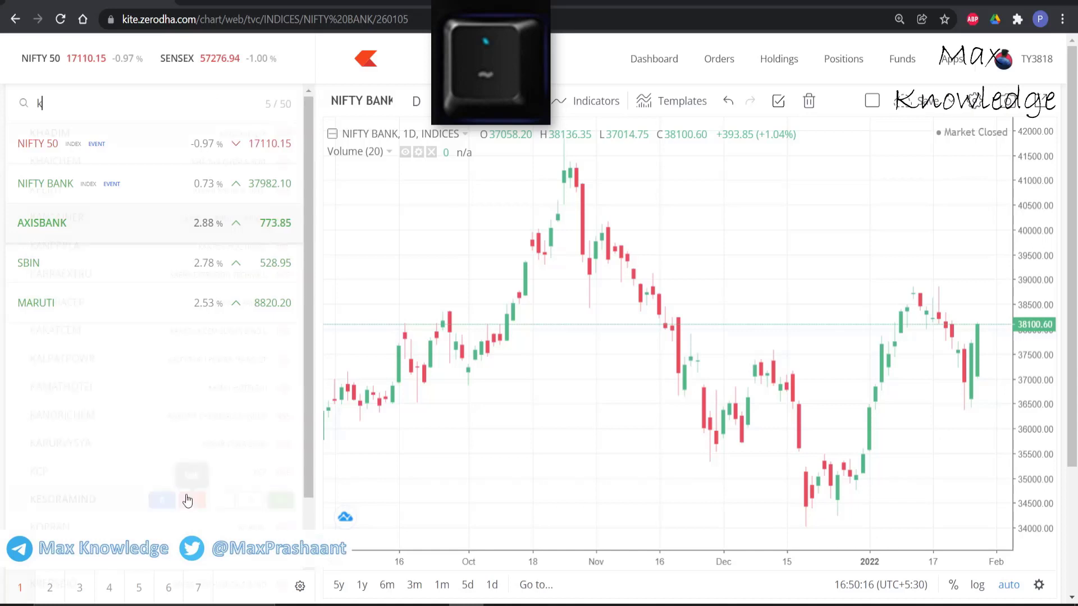
text(n)
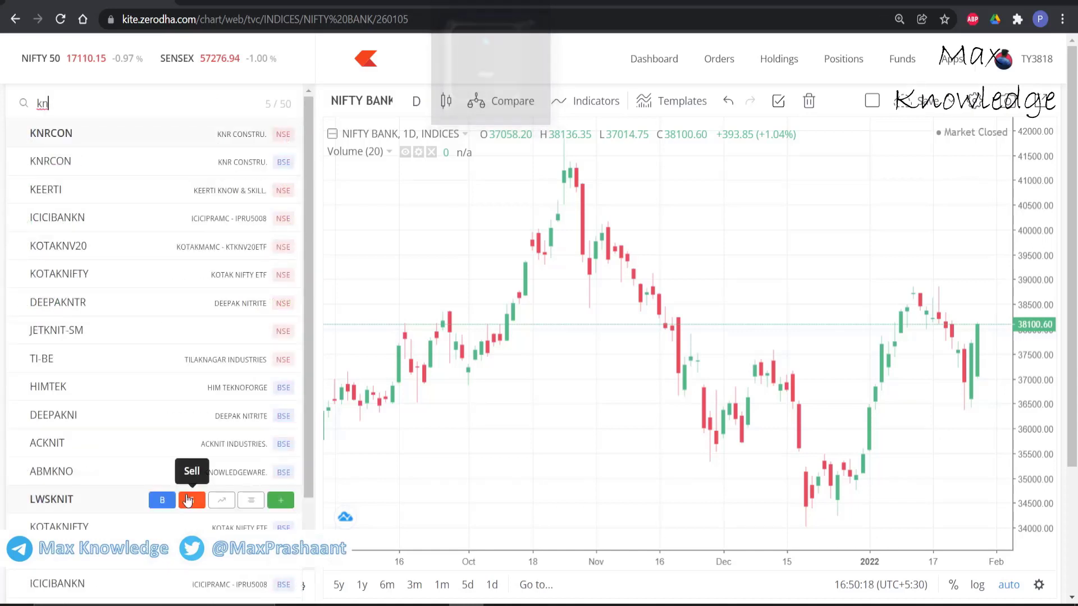
key(Escape)
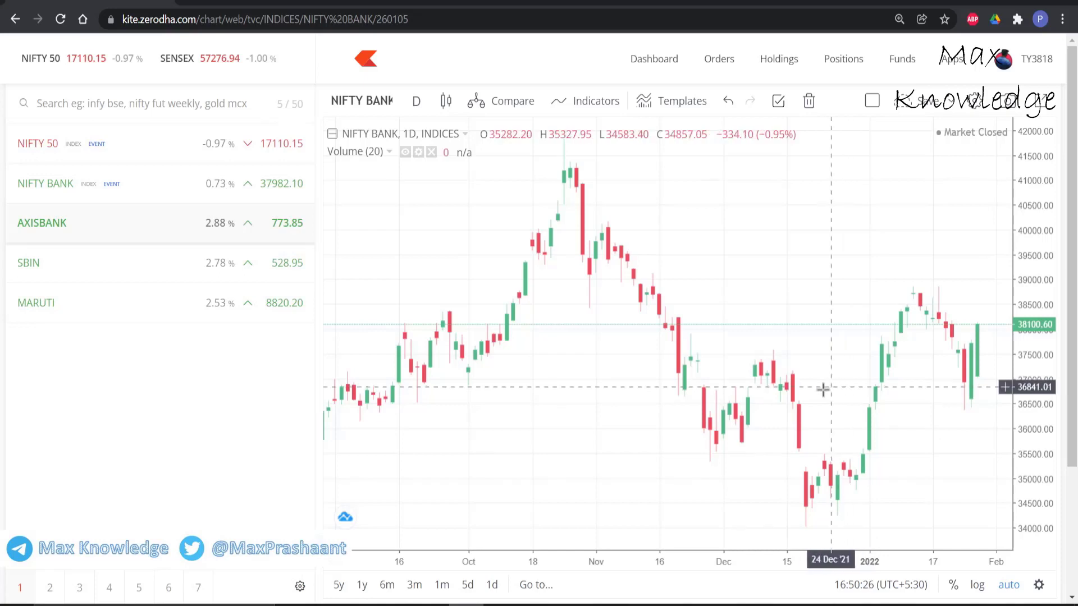
click(114, 105)
text(axis)
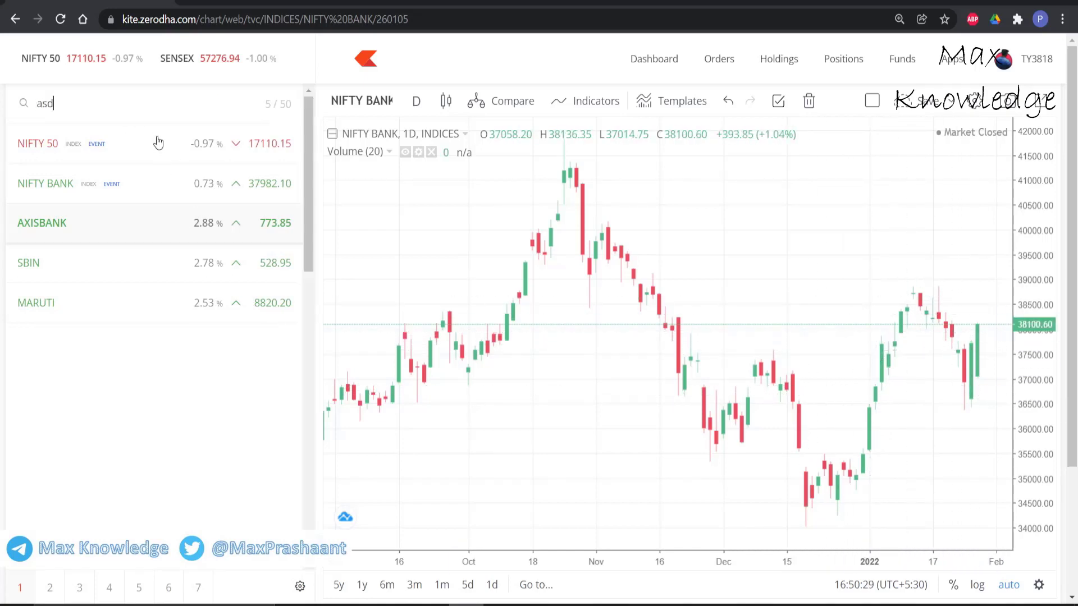
key(Escape)
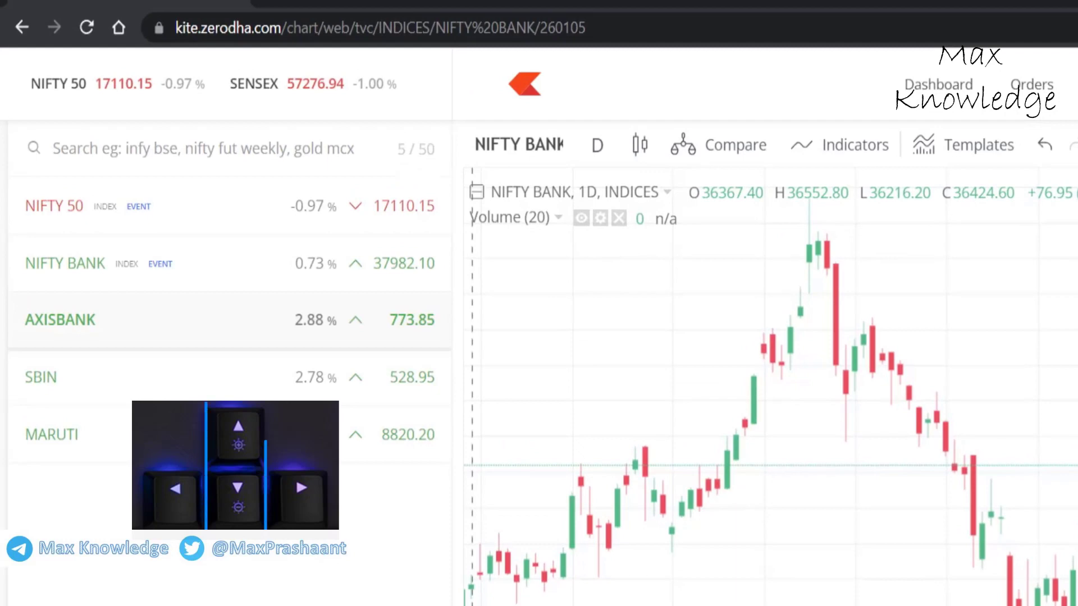
Arrow up and down through NIFTY 50, NIFTY BANK, AXISBANK, SBIN and MARUTI, settling on MARUTI
key(Down)
key(Up)
key(Up)
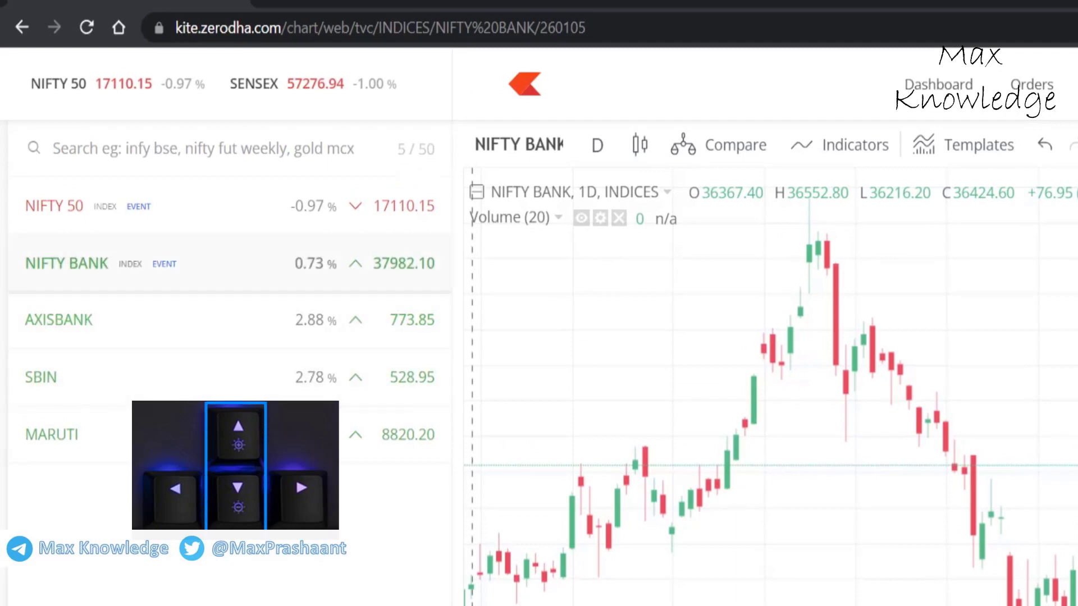
key(Up)
key(Down)
key(Down)
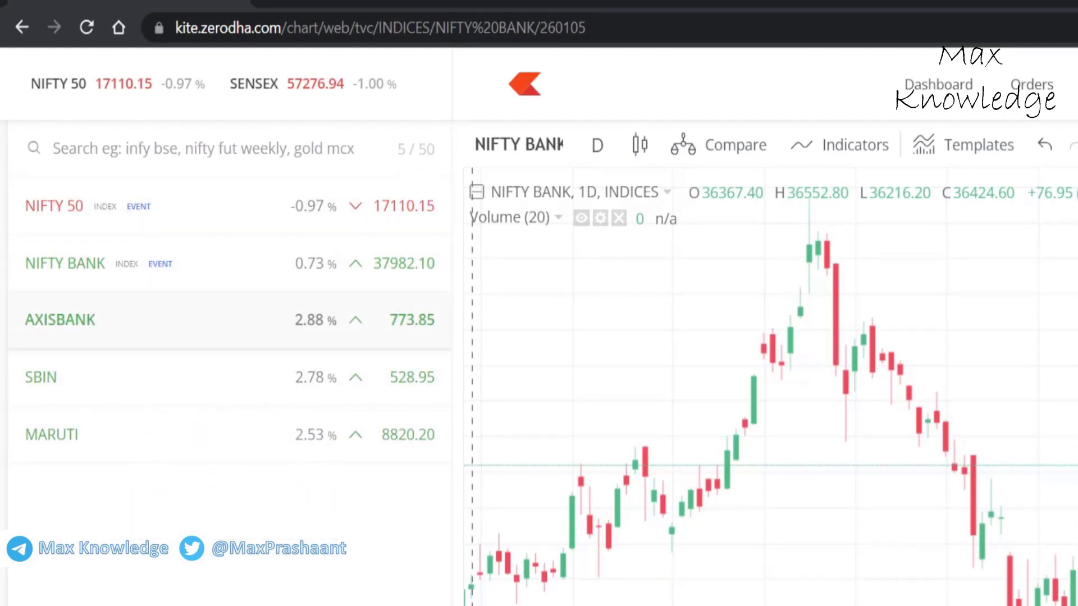
key(Down)
key(Down)
key(Up)
key(Up)
key(Down)
key(Up)
key(Down)
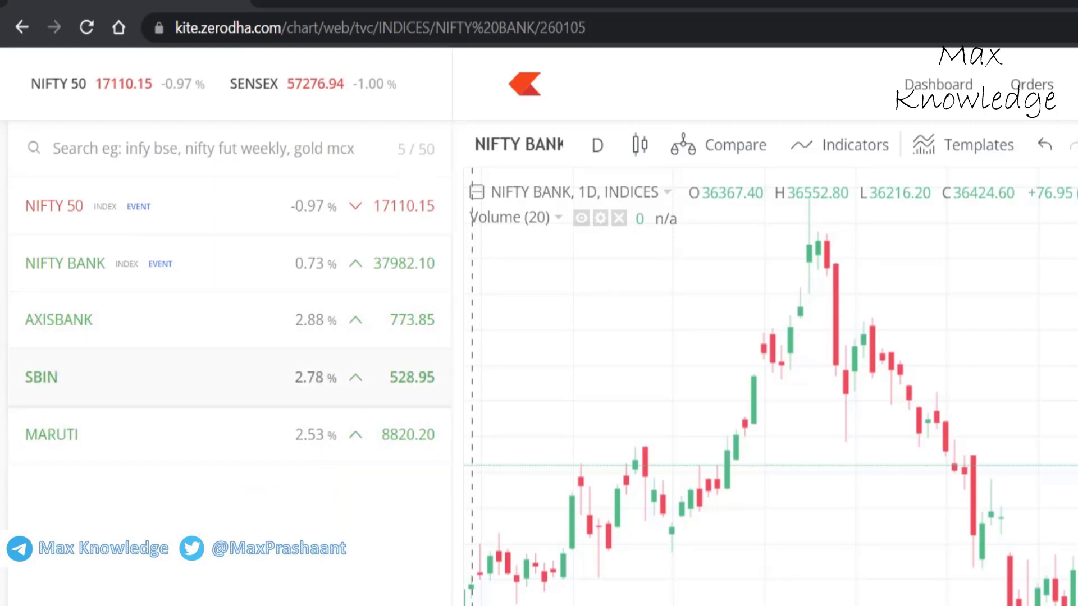
key(Up)
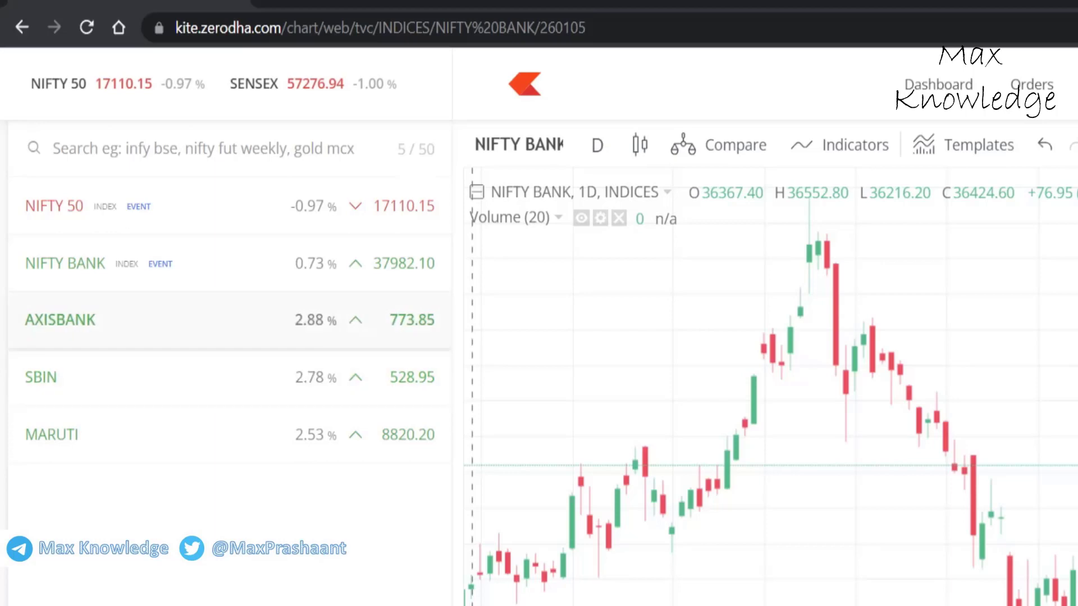
key(Down)
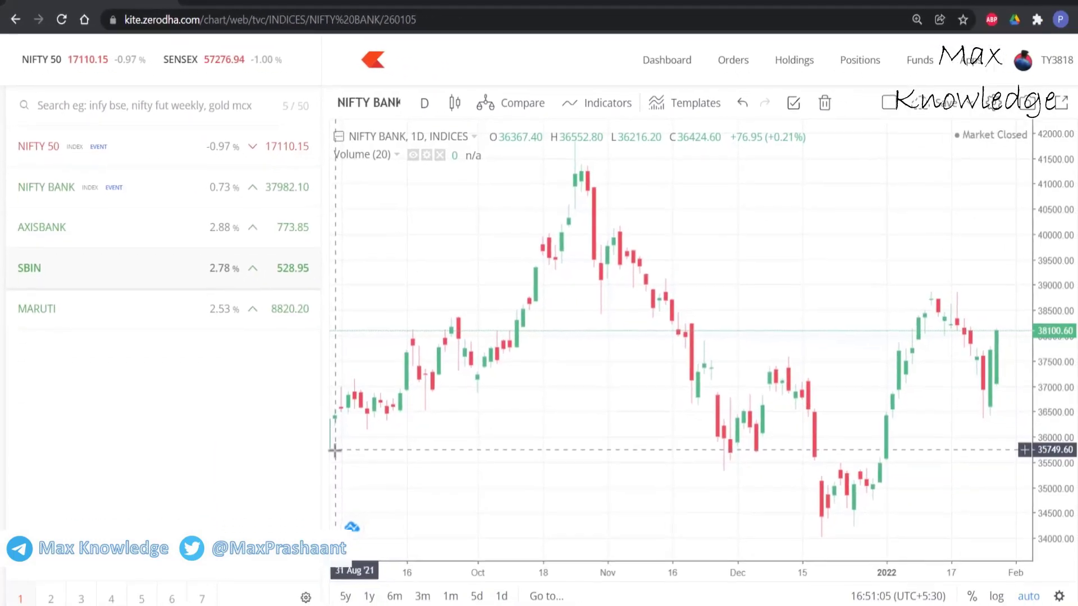
key(Down)
key(Up)
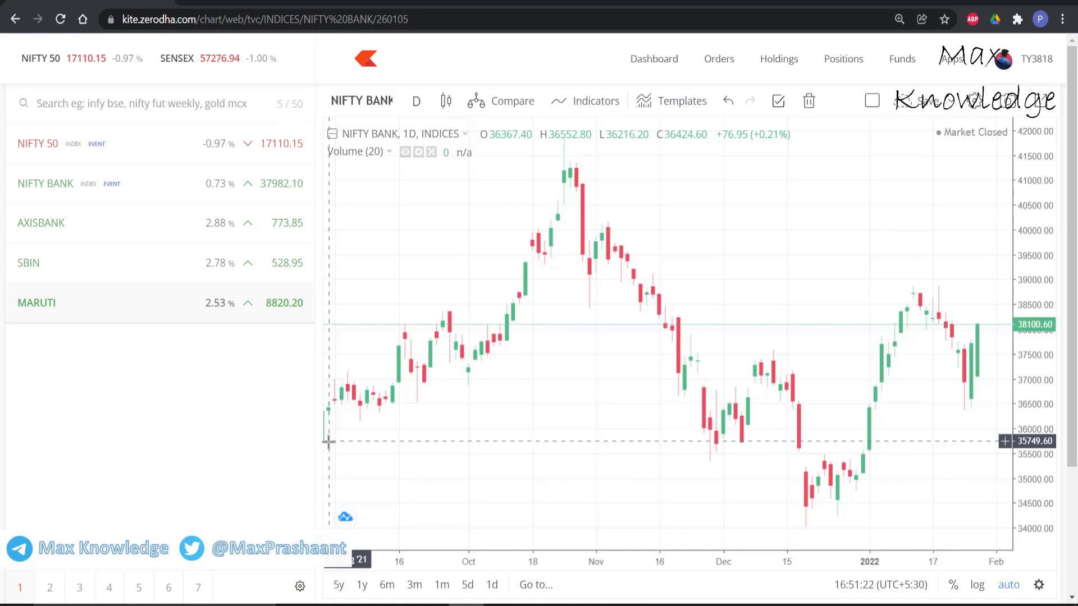
Open and cancel a MARUTI buy order, then move the watchlist selection to AXISBANK
key(b)
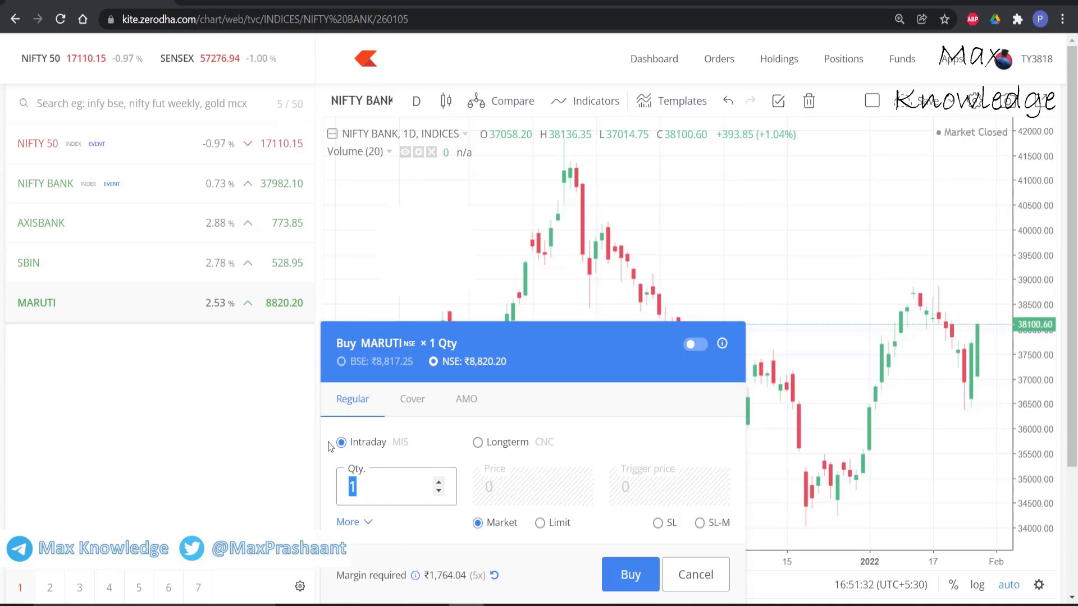
key(Escape)
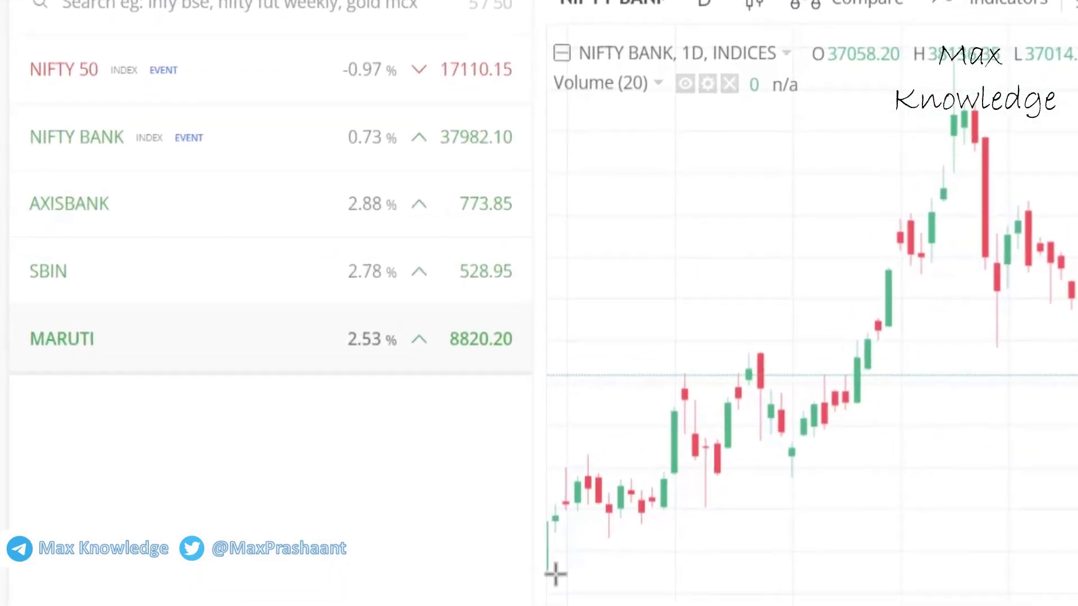
key(Up)
key(Up)
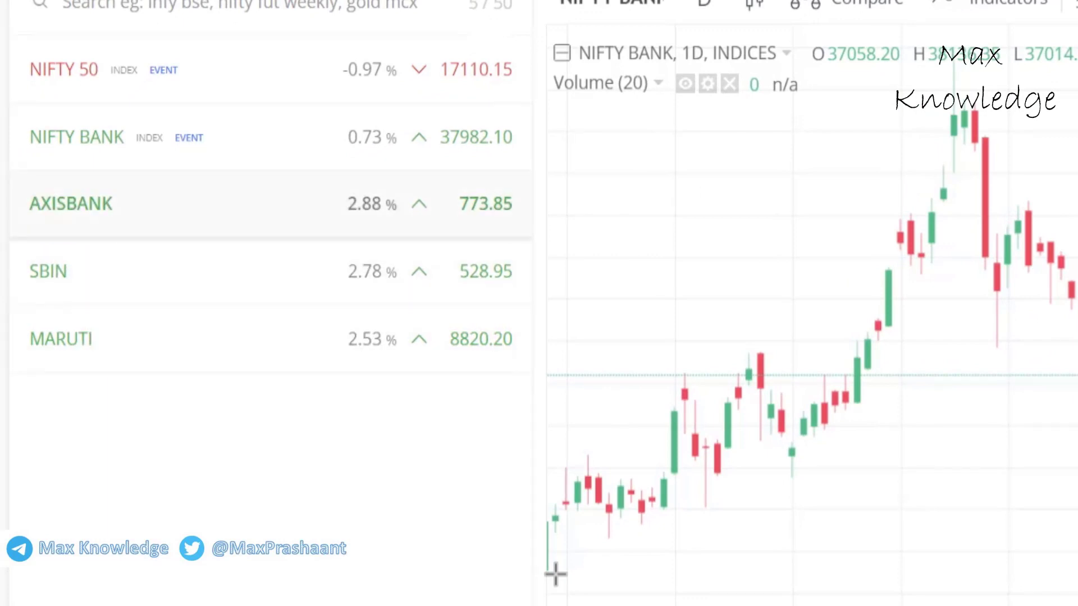
key(Down)
key(Down)
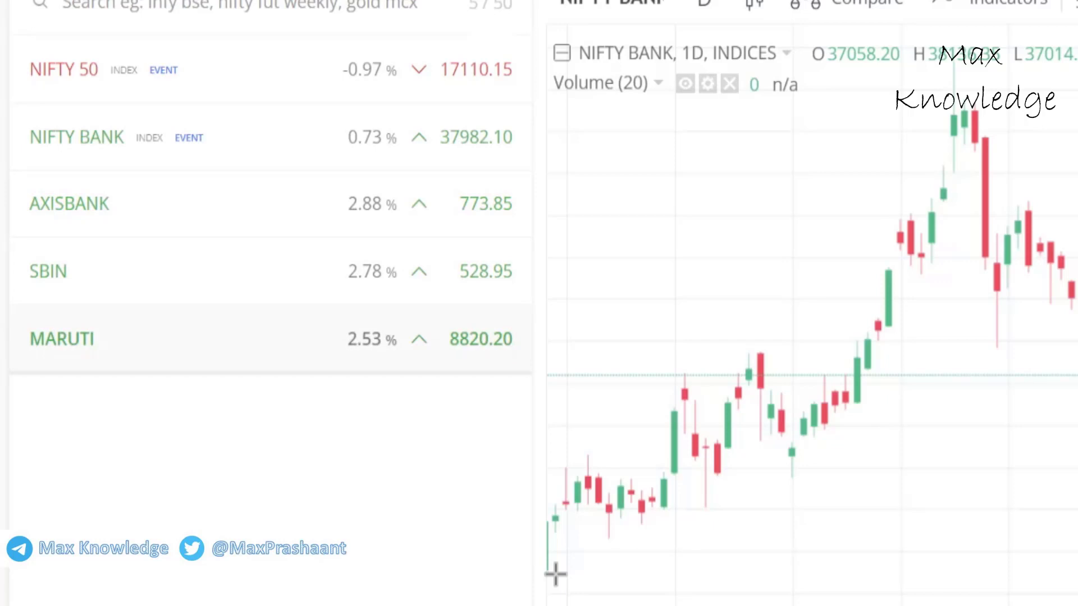
key(Up)
key(Up)
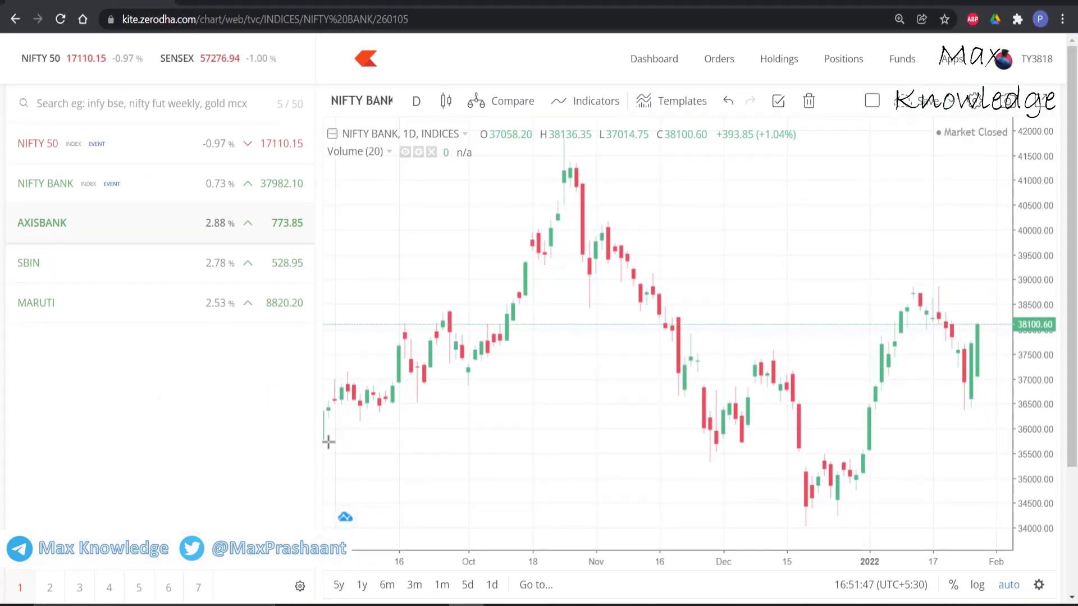
Start an AXISBANK sell order for quantity 50, discard it, then open an SBIN buy order
key(s)
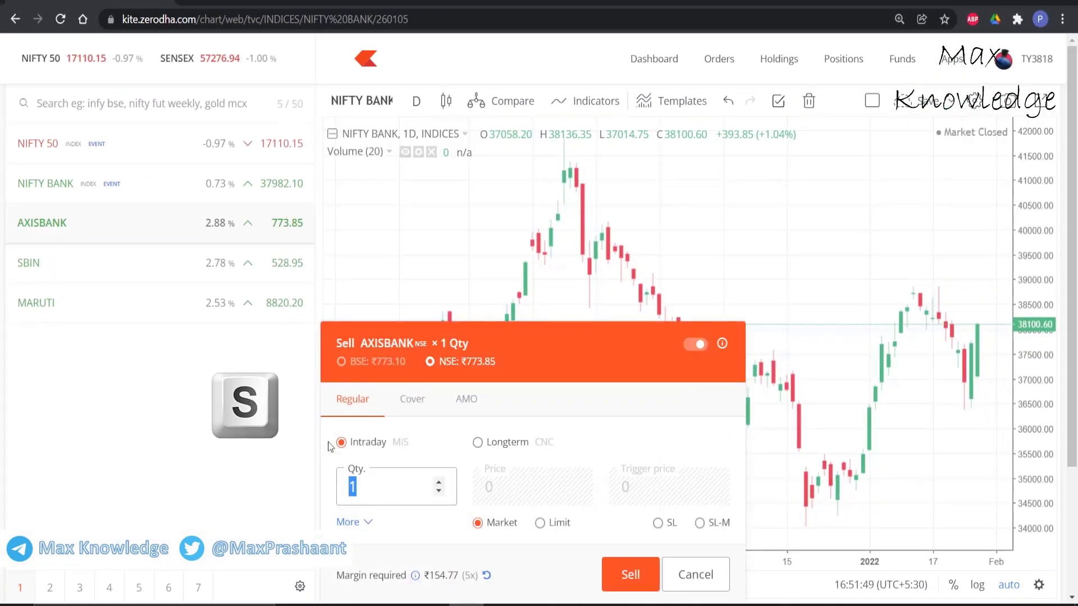
text(5)
text(0)
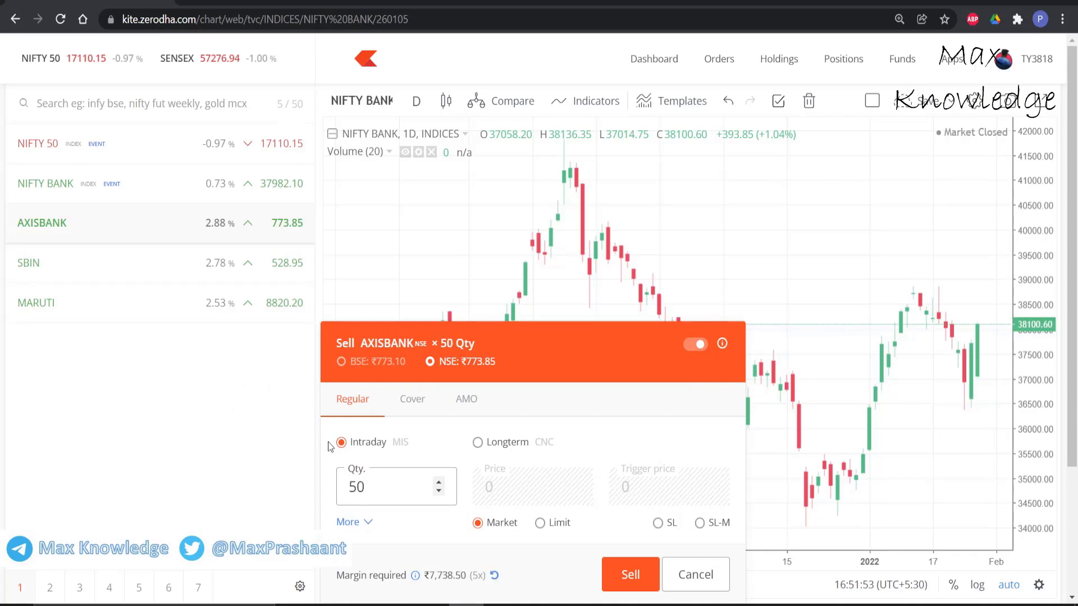
key(Escape)
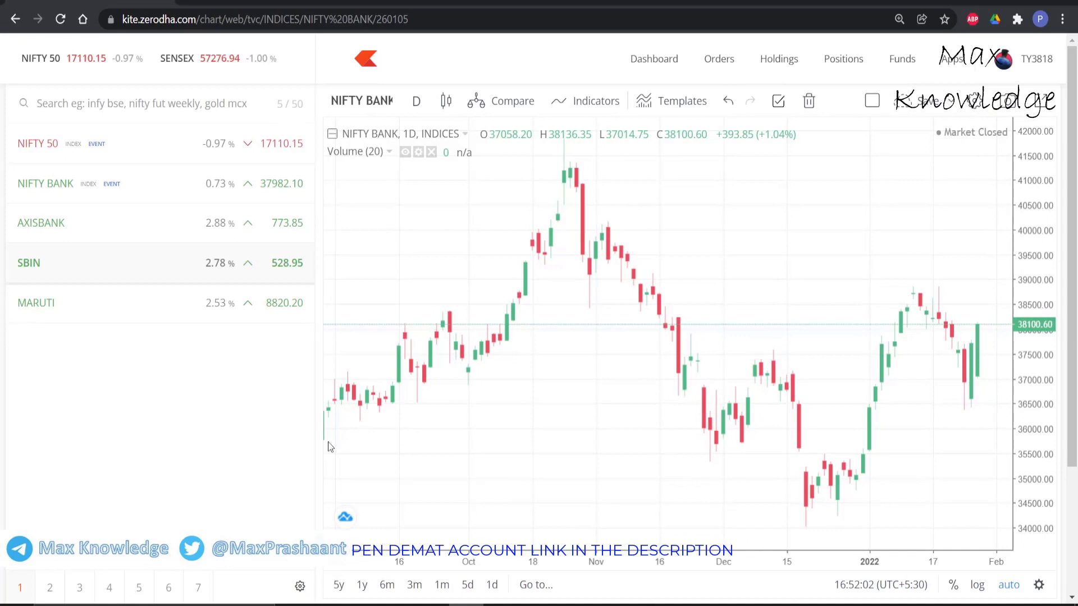
key(b)
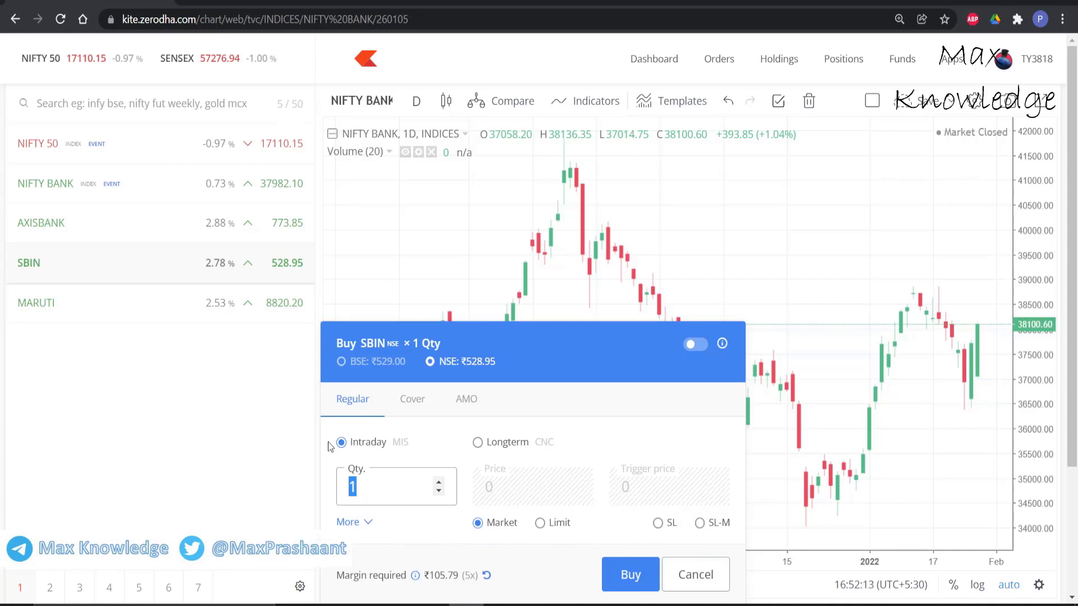
Dismiss the SBIN buy order window without placing the order
key(Escape)
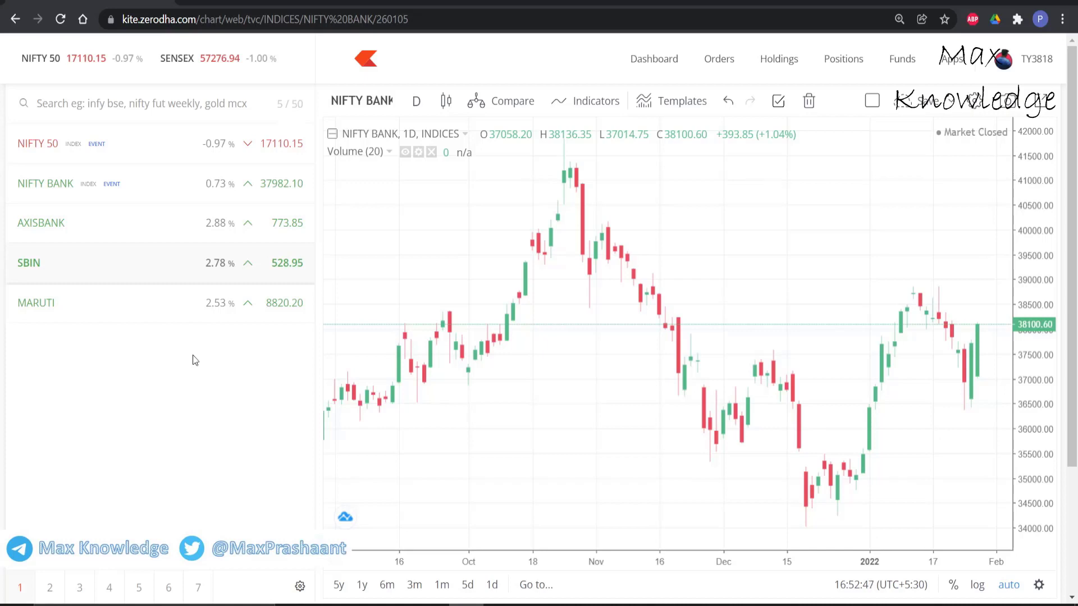
key(Up)
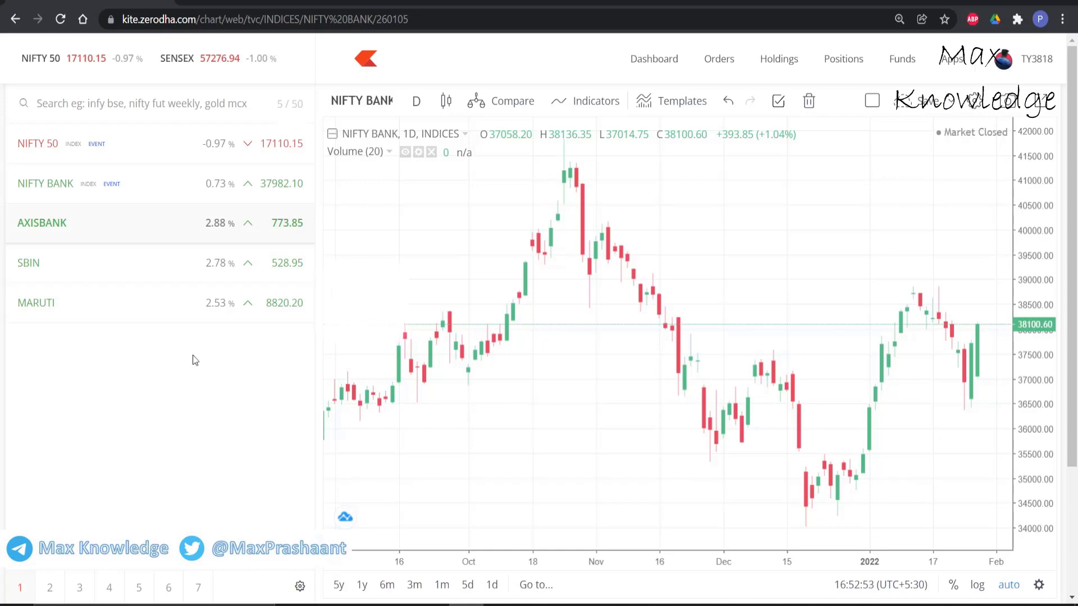
key(d)
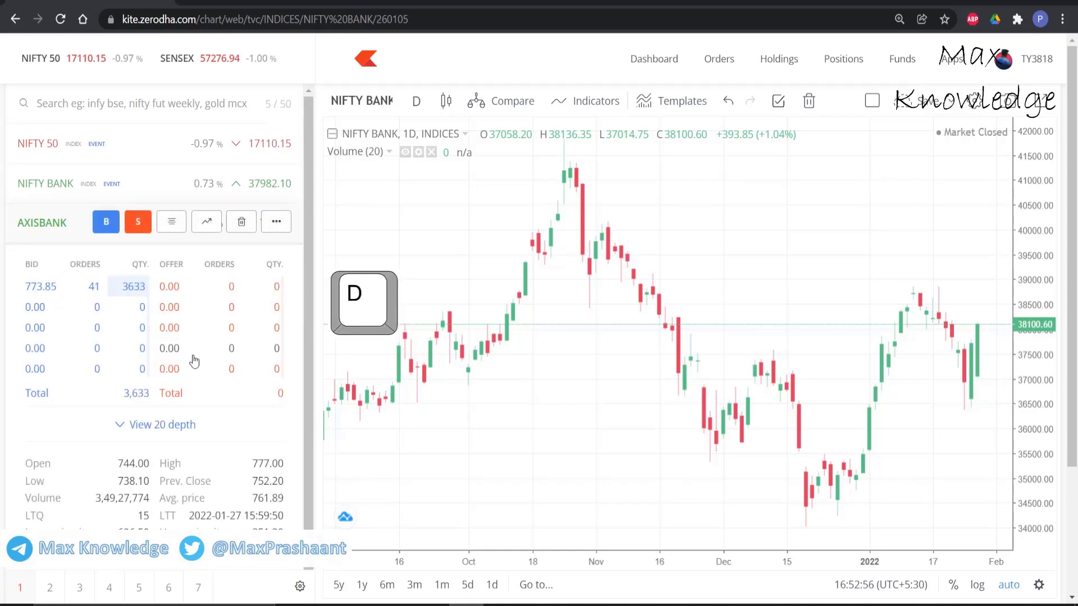
scroll(193, 359, down, 1)
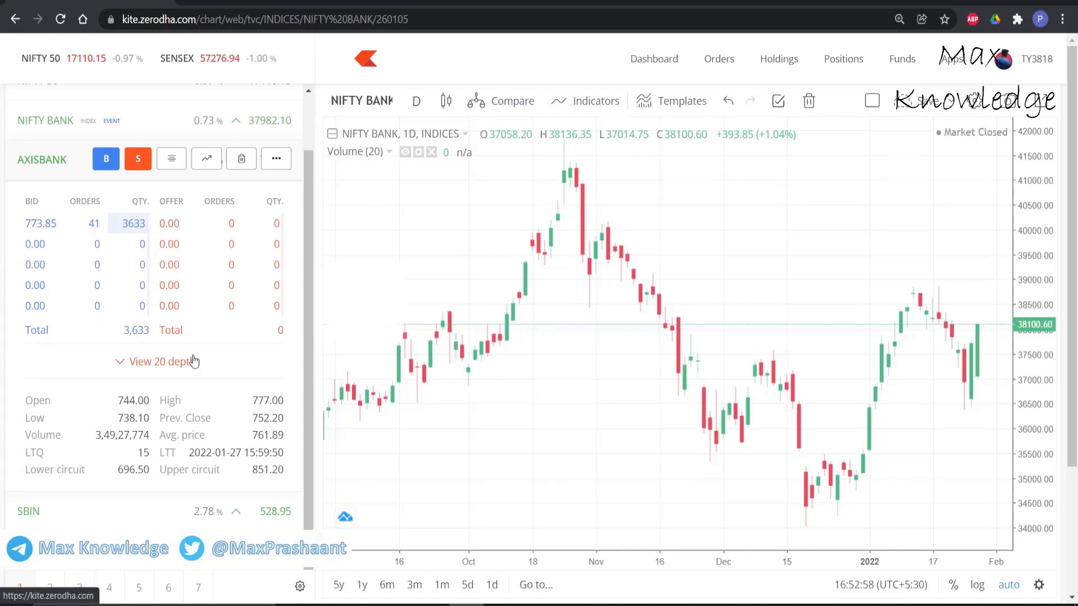
key(d)
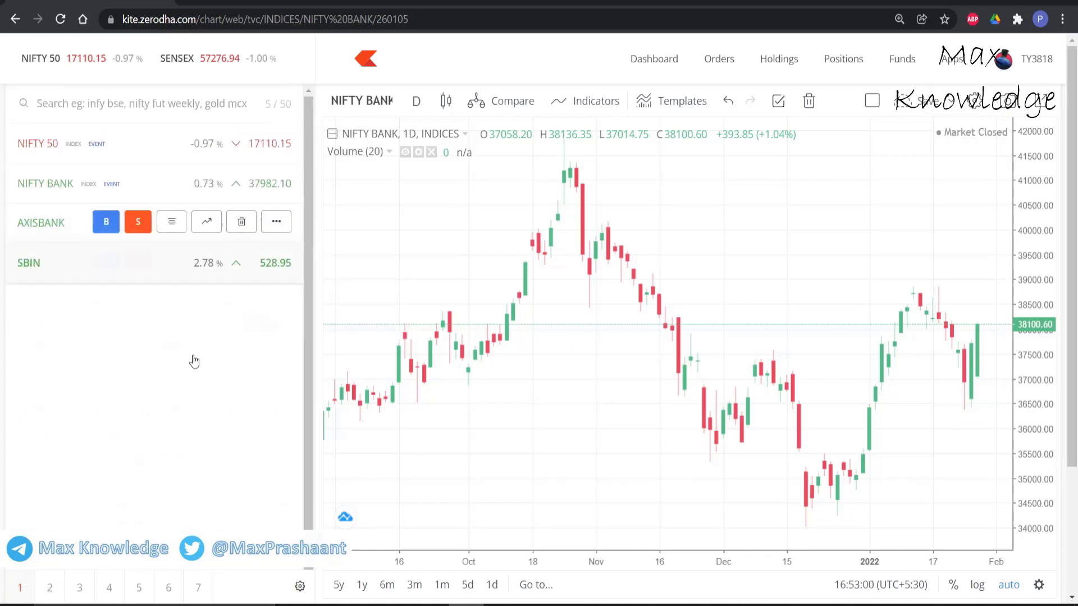
key(Down)
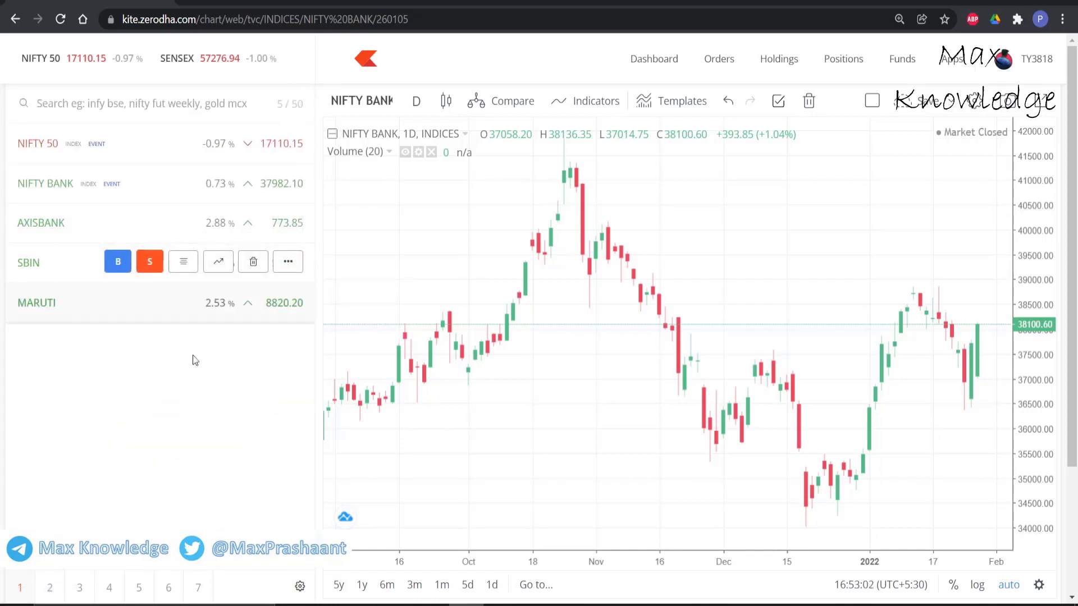
key(Down)
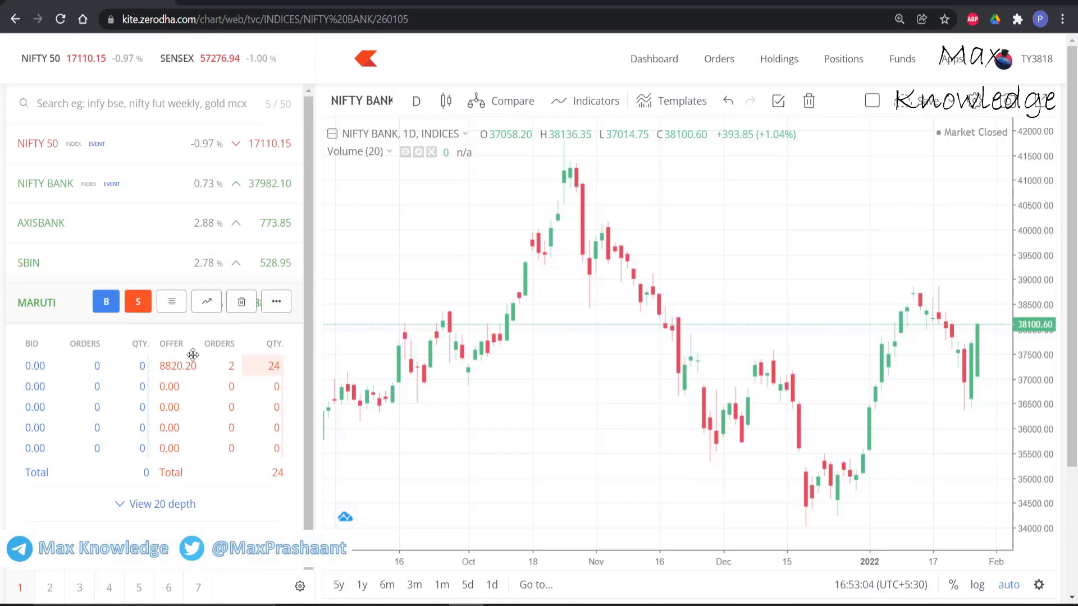
key(d)
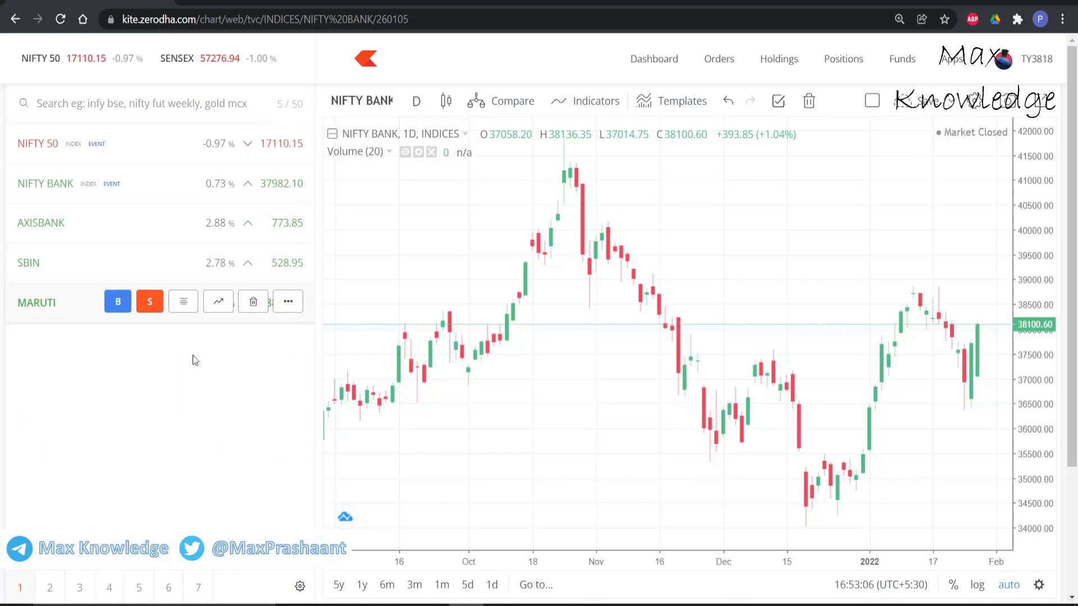
key(Up)
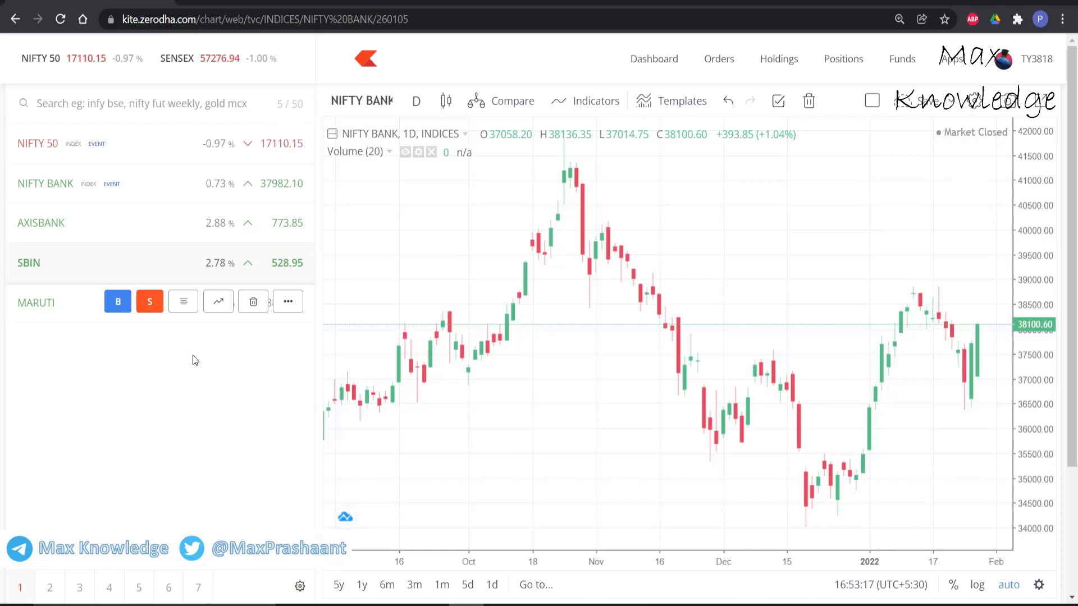
click(168, 262)
click(169, 263)
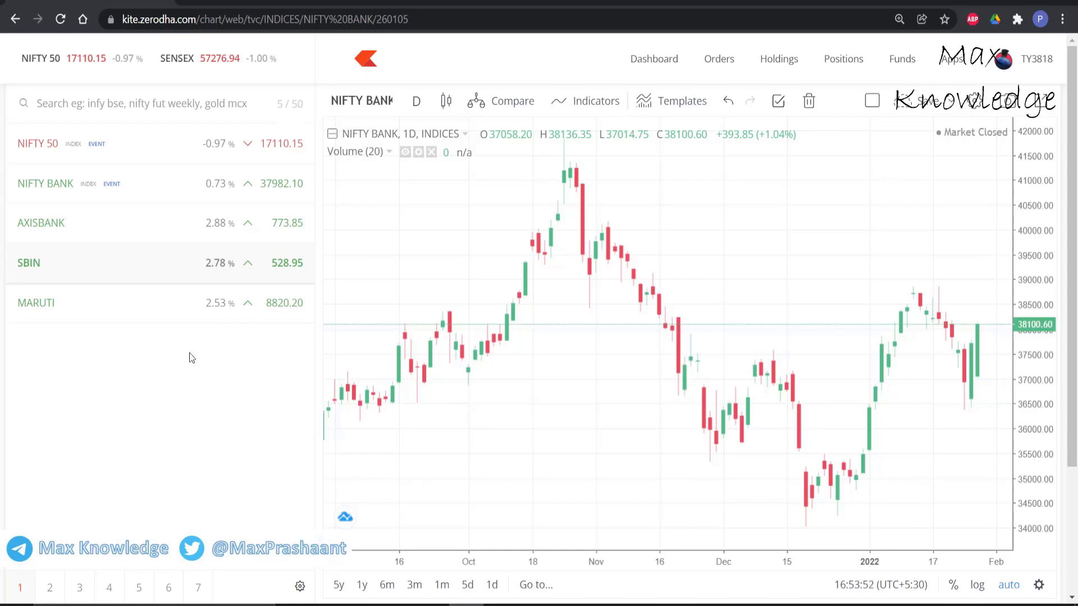
Switch to Positions, then Orders, back to Positions, reload it, and move focus to AXISBANK
key(p)
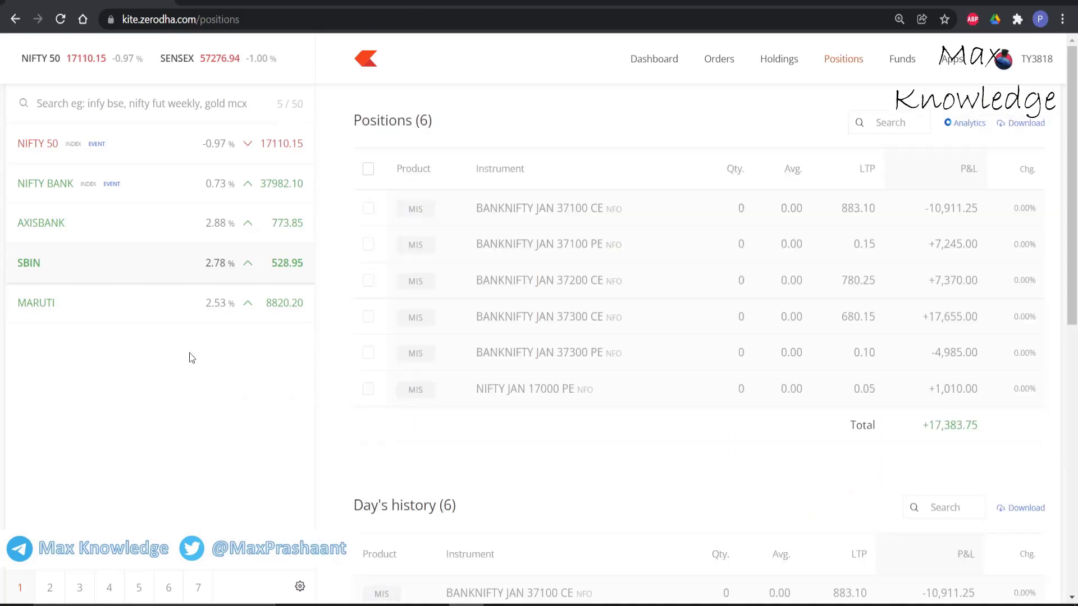
key(o)
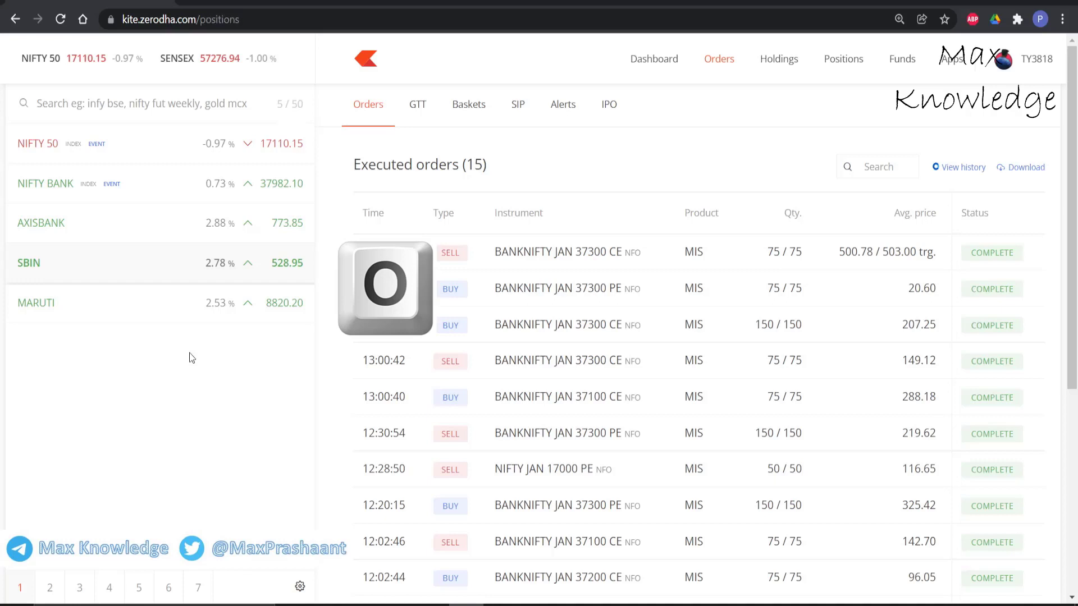
key(p)
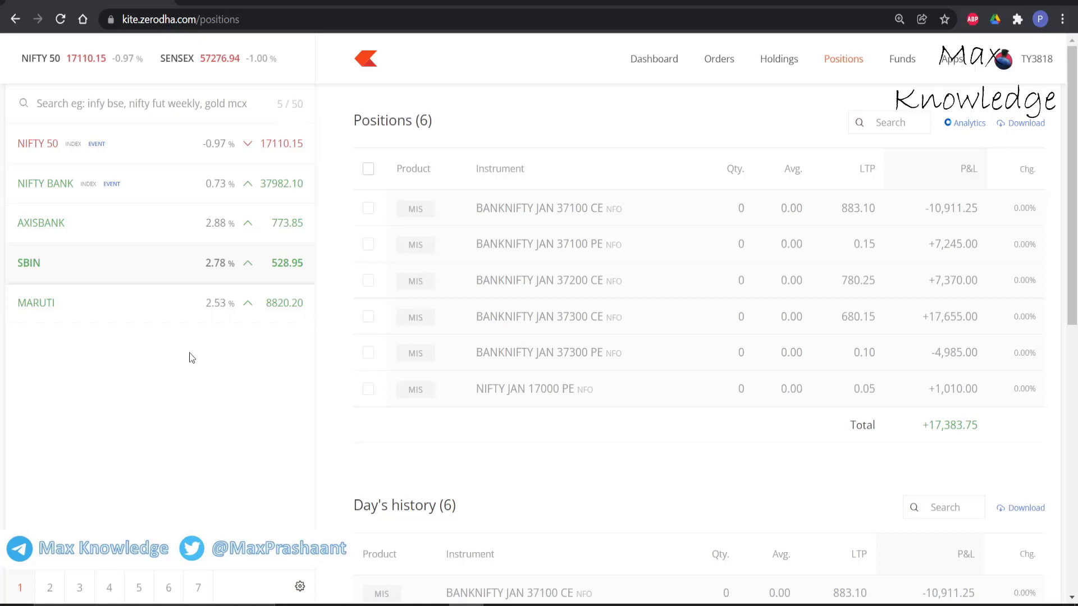
key(F5)
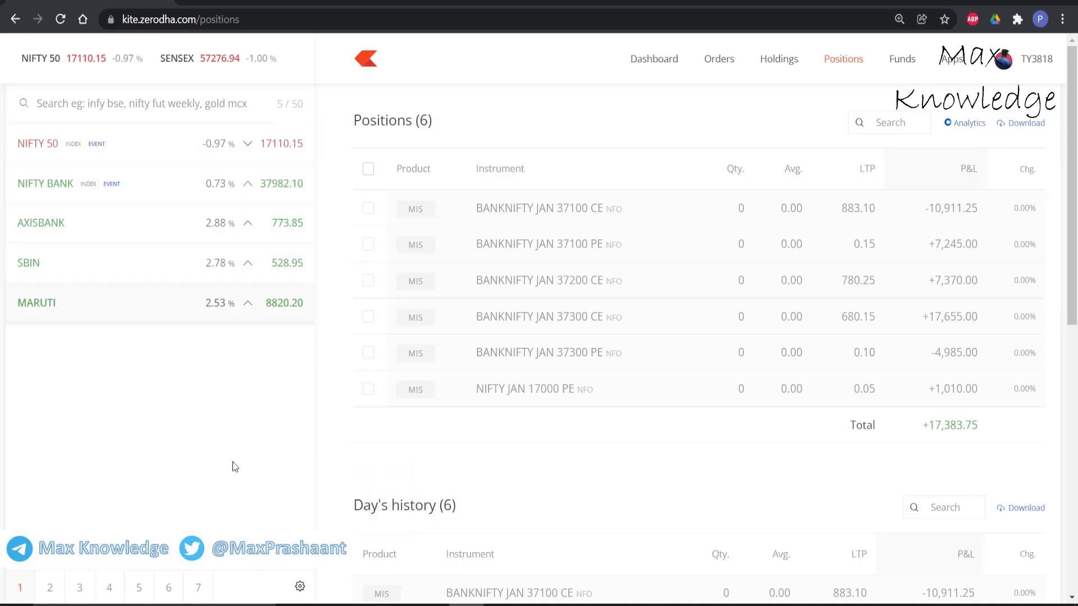
key(Up)
Open the AXISBANK, MARUTI, NIFTY 50 and NIFTY BANK charts in turn from the watchlist
key(c)
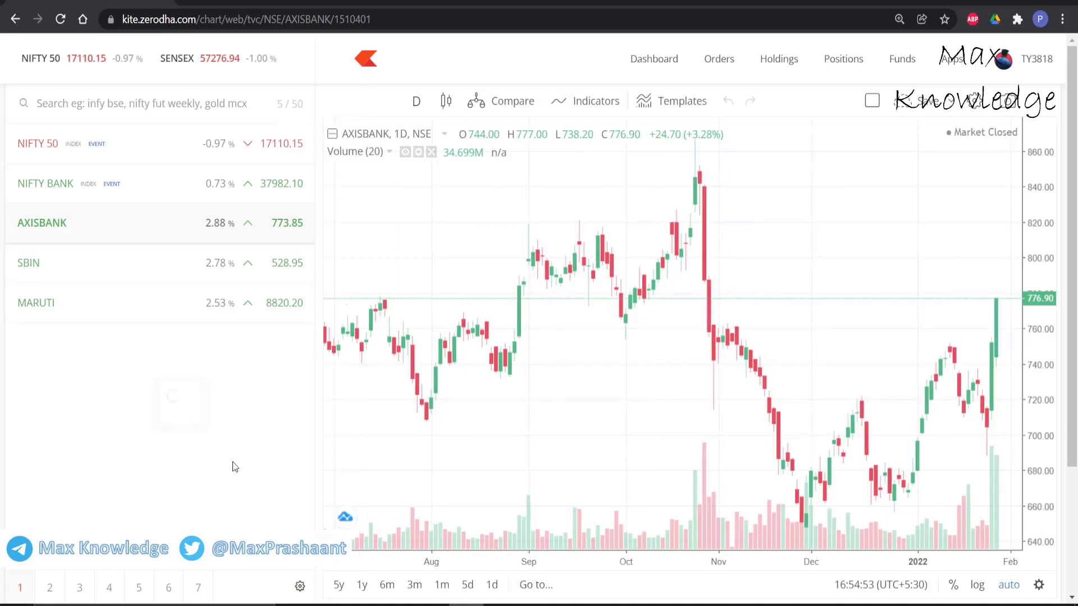
key(Down)
key(Down)
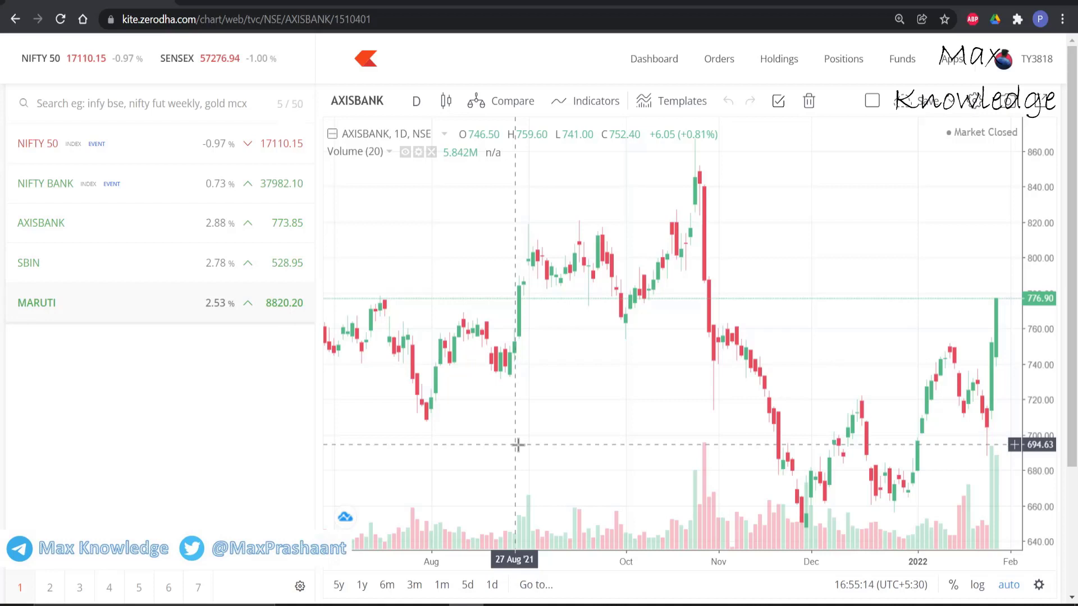
key(c)
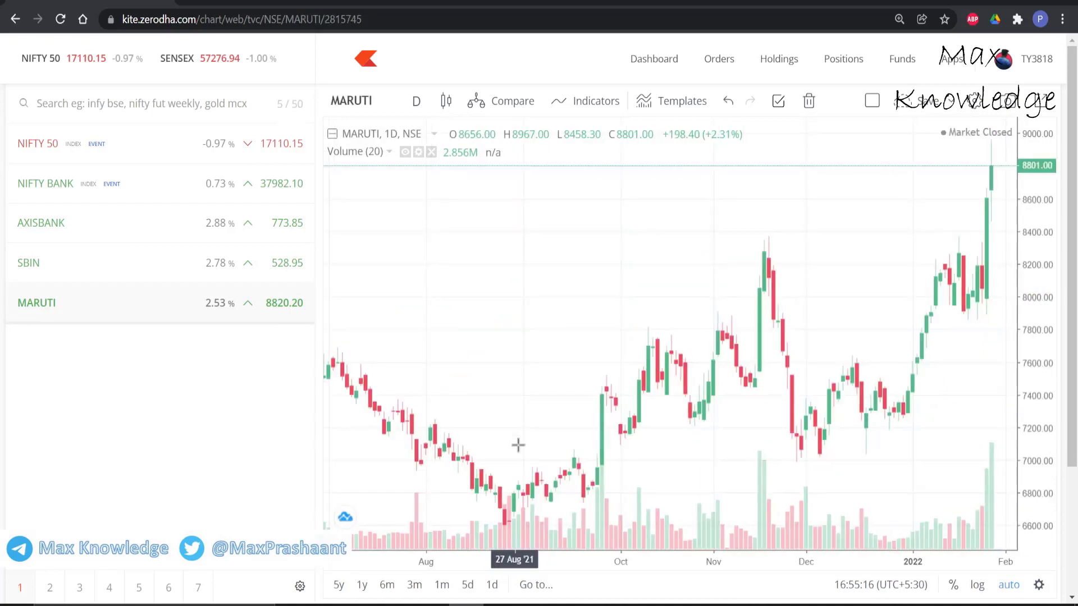
key(Up)
key(Up)
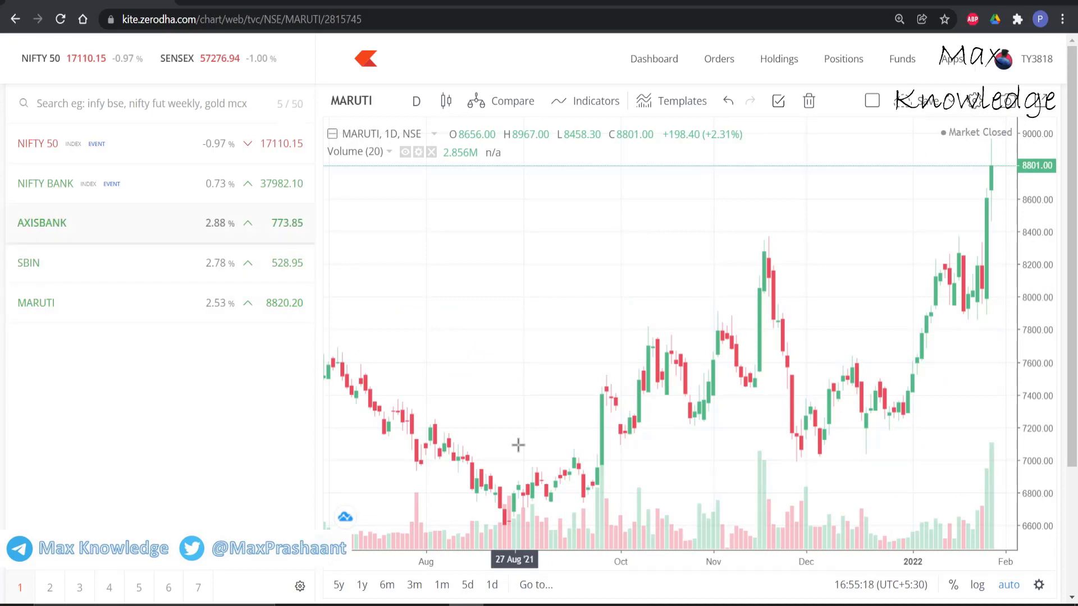
key(Up)
key(Up)
key(c)
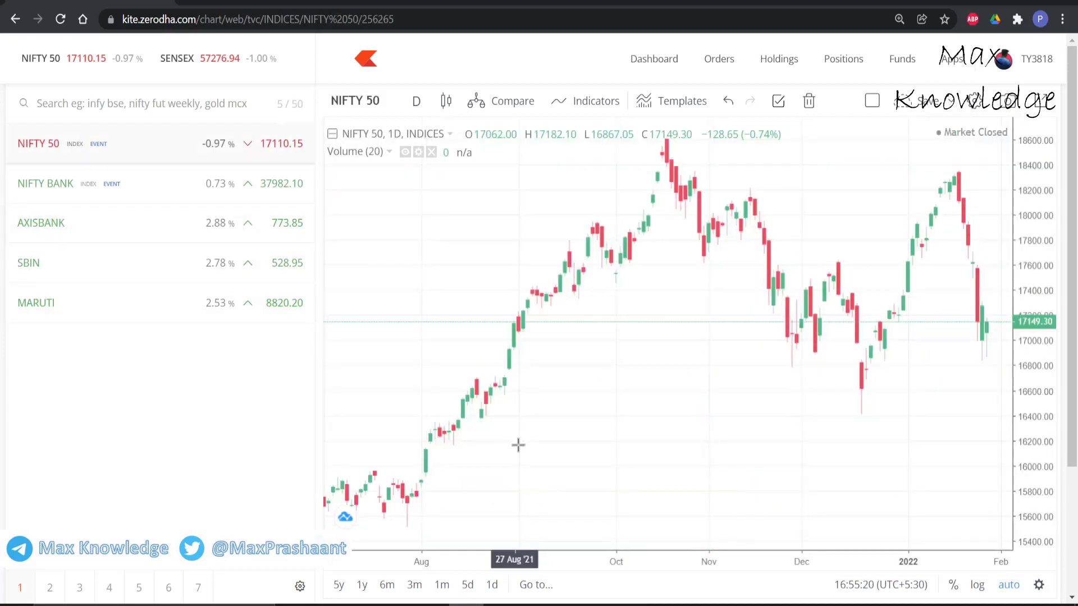
key(Down)
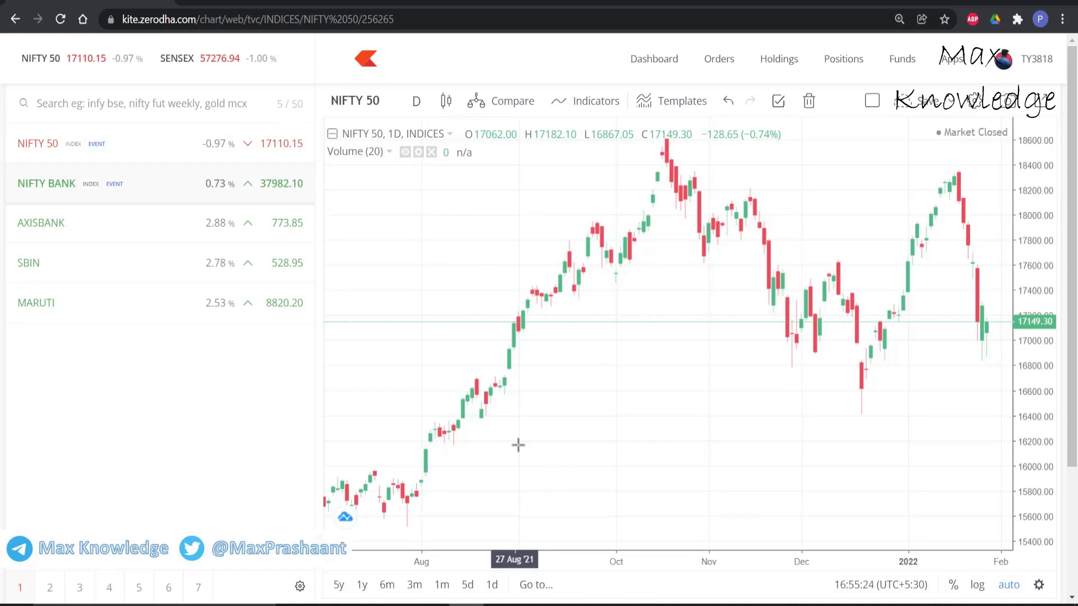
key(c)
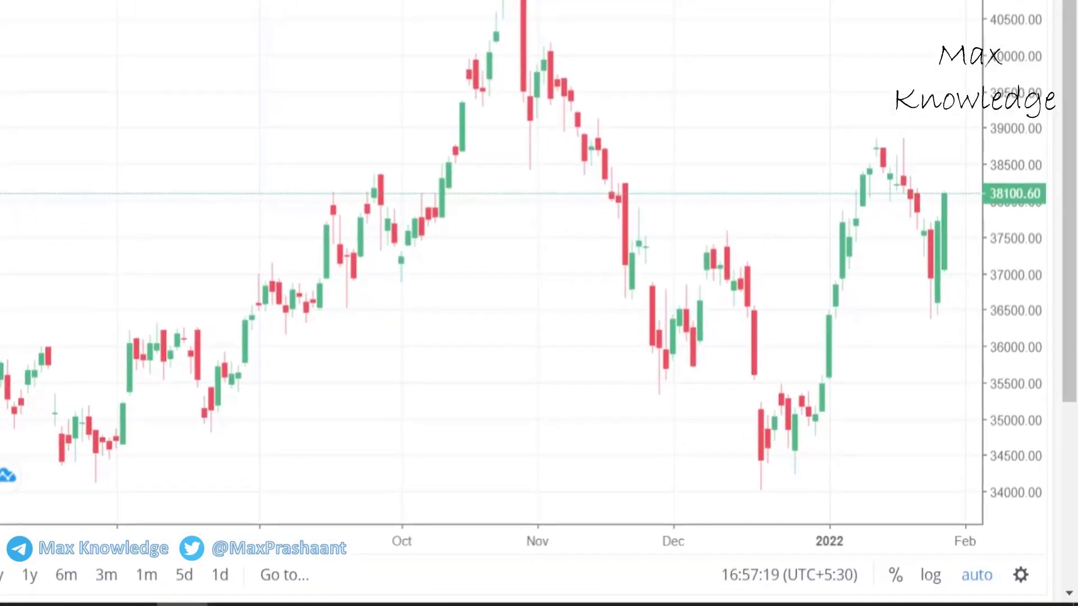
click(955, 5)
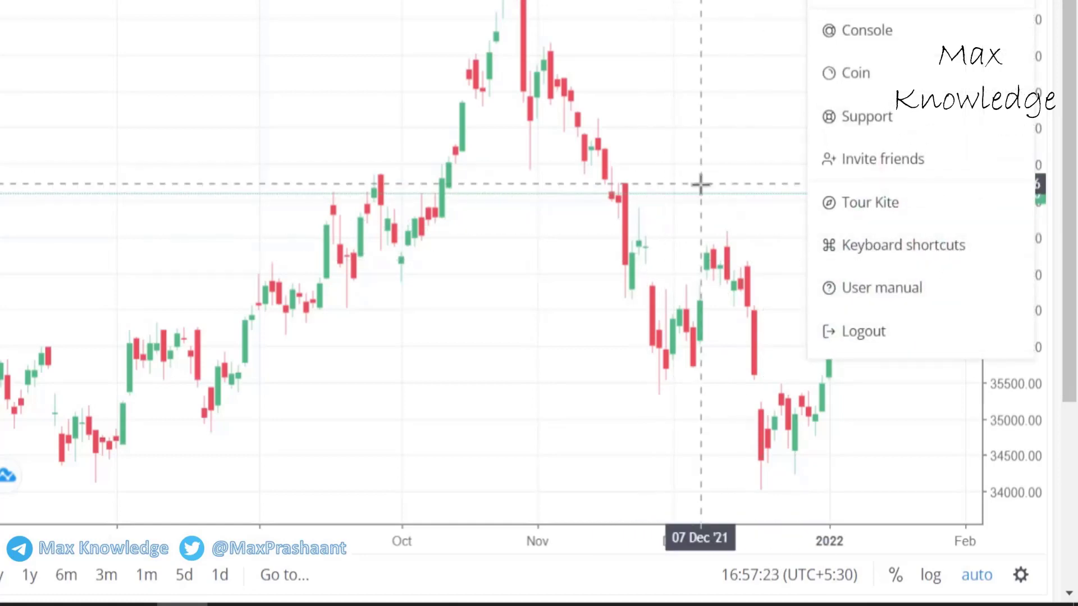
click(923, 248)
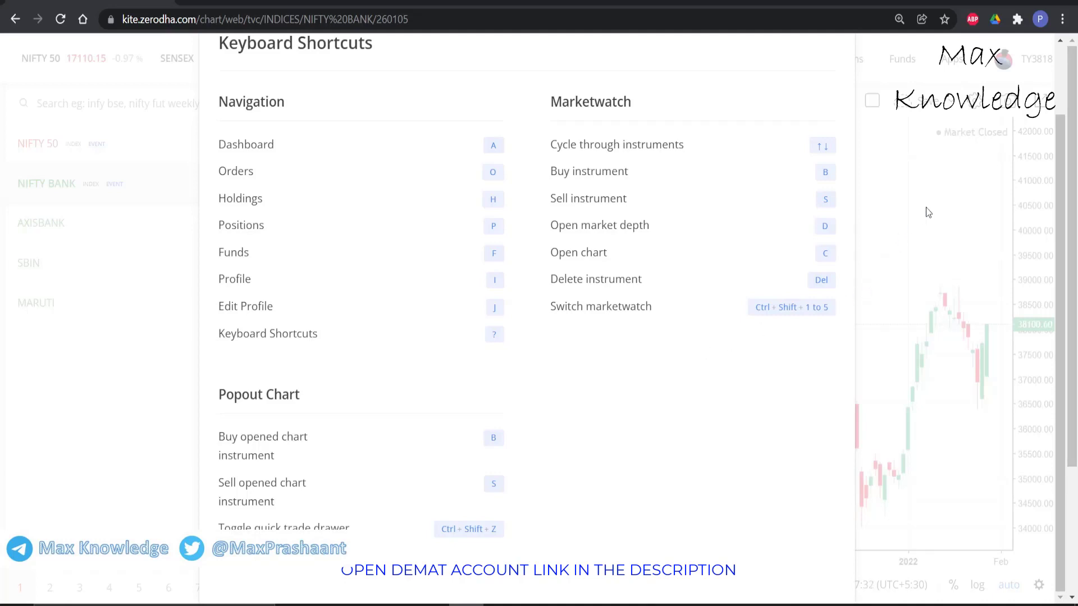
click(925, 207)
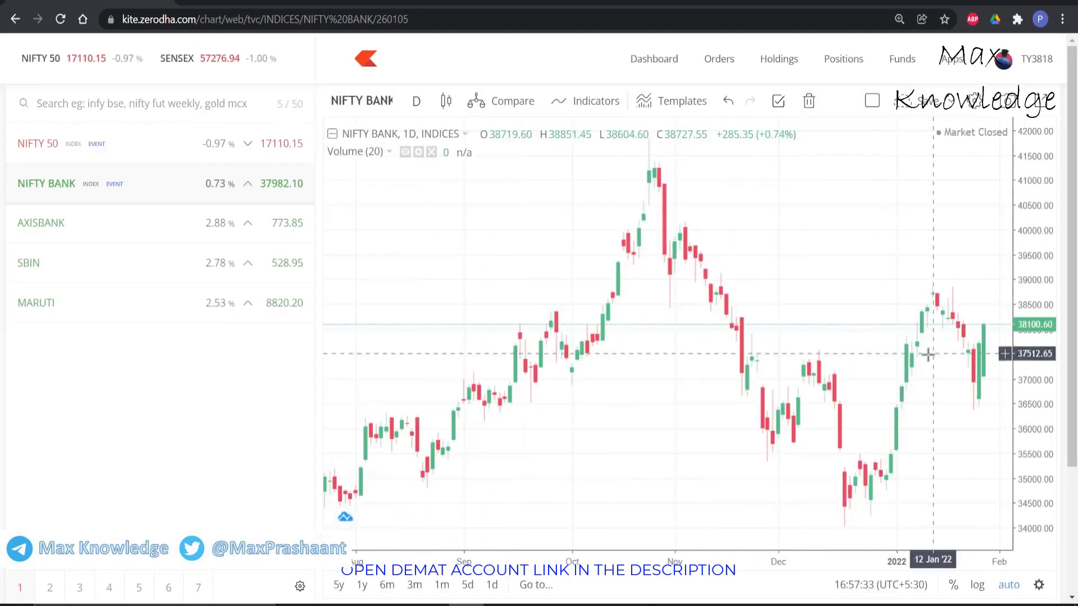
scroll(927, 354, down, 2)
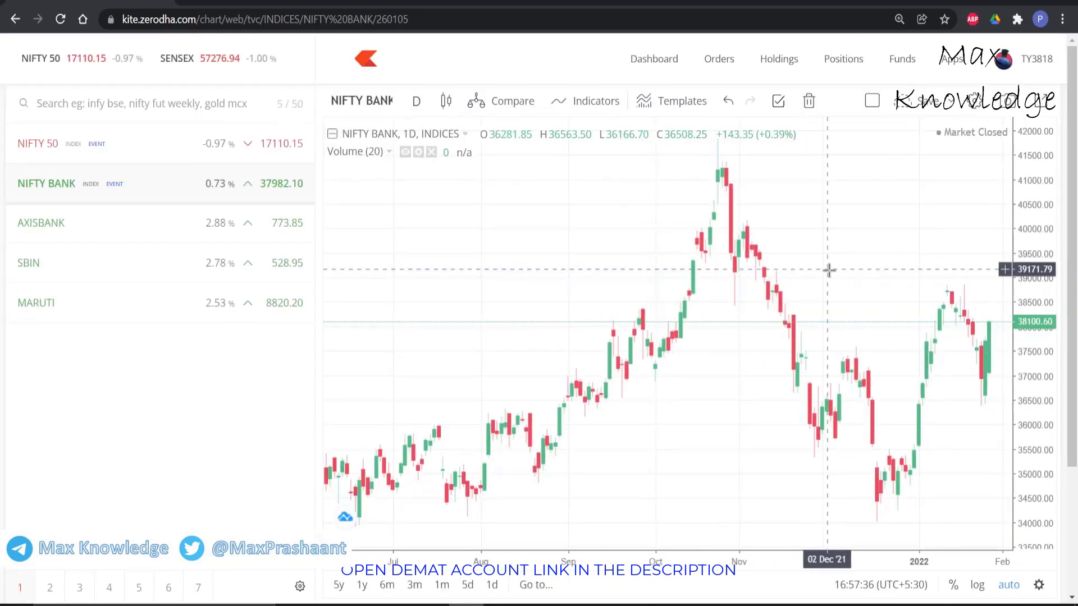